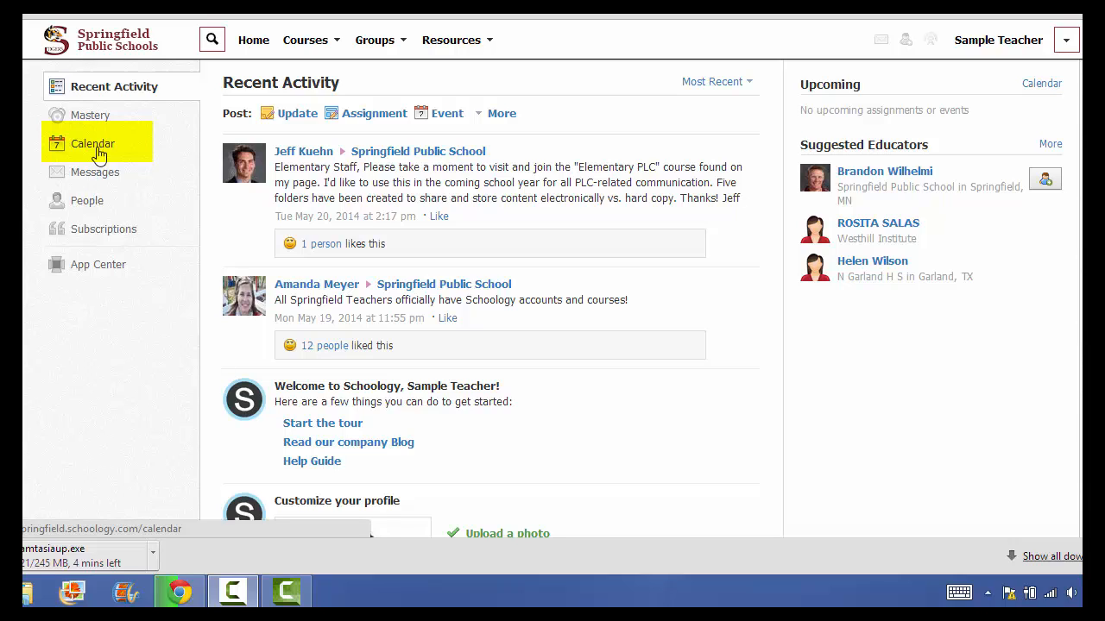
Open the calendar, check the previous month, and return to July 2014
{"action": "left_click", "coordinate": [99, 154]}
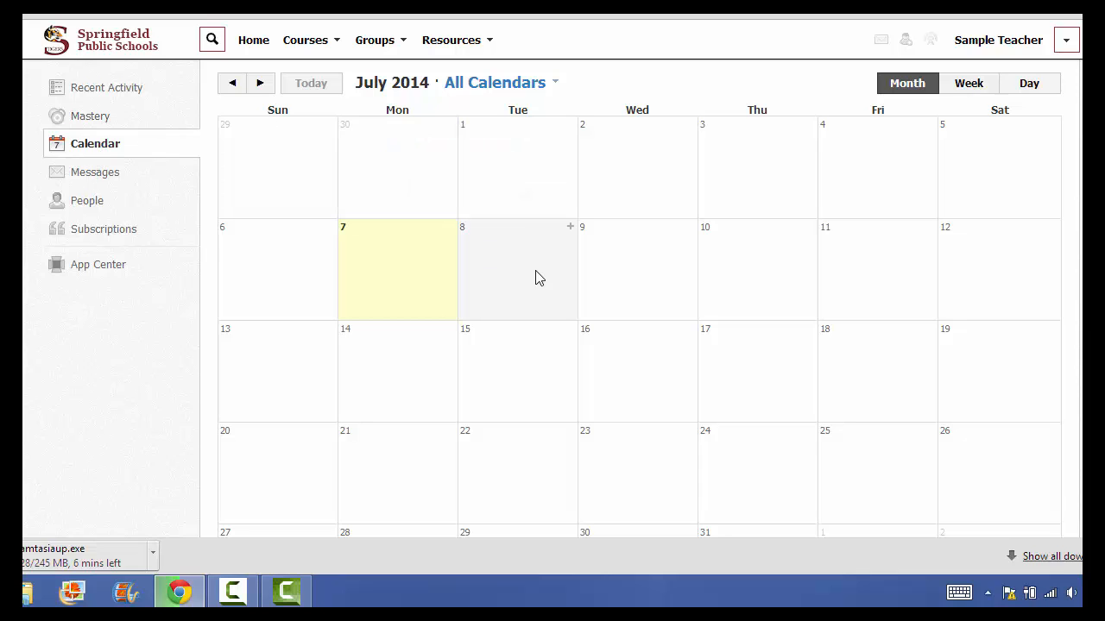
{"action": "left_click", "coordinate": [231, 90]}
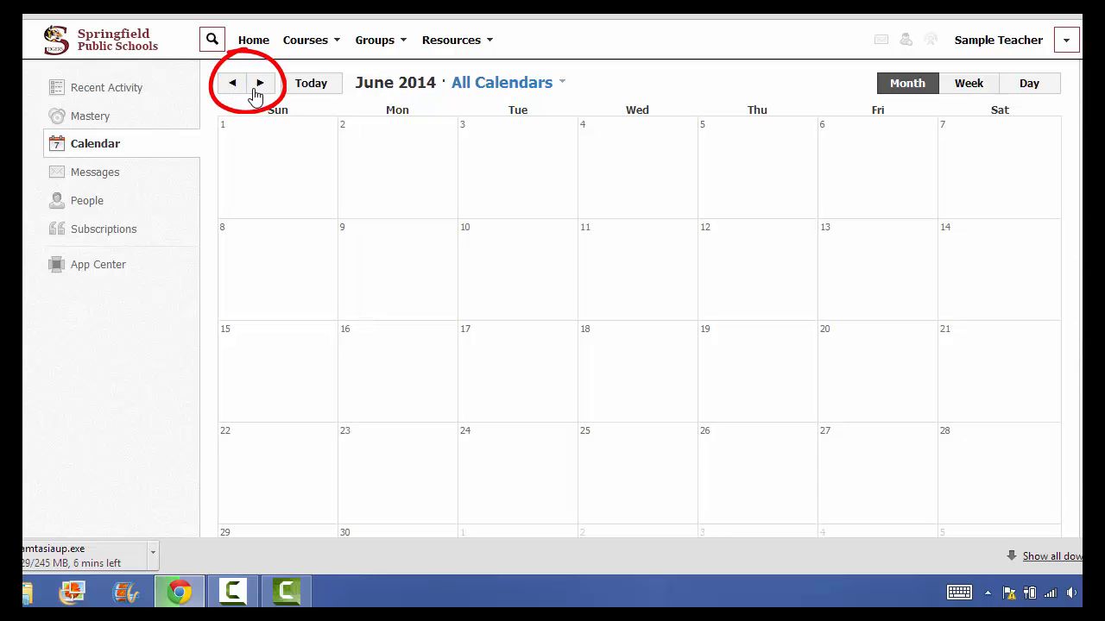
{"action": "left_click", "coordinate": [262, 87]}
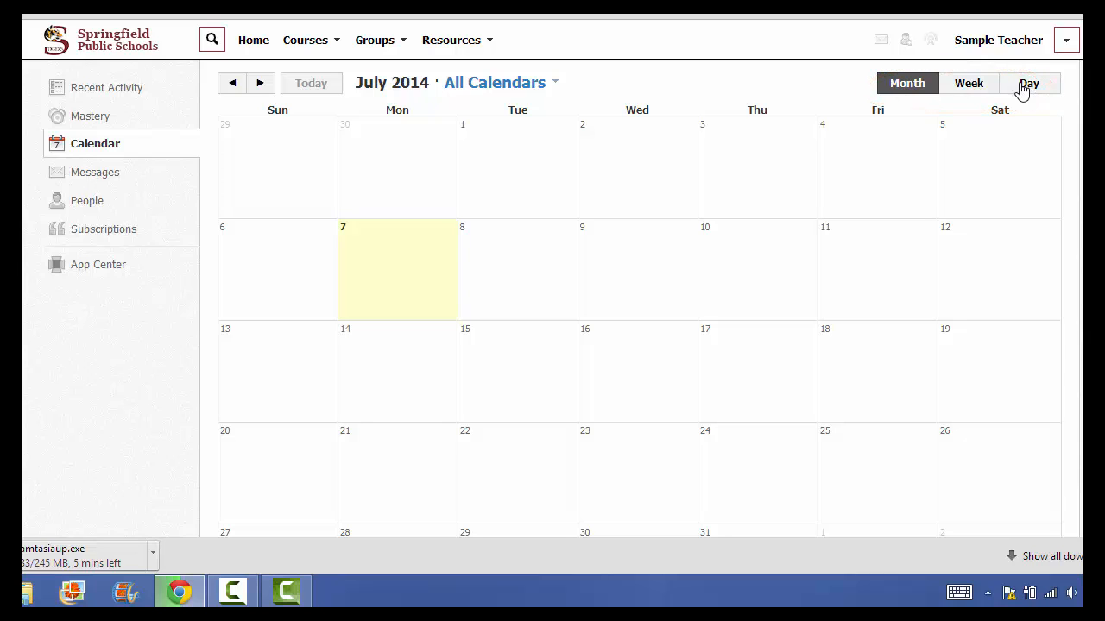
Select the Connected Learning : Staff, Sample Course: 2014-2015, Springfield Public School and Personal calendars for display
{"action": "left_click", "coordinate": [533, 87]}
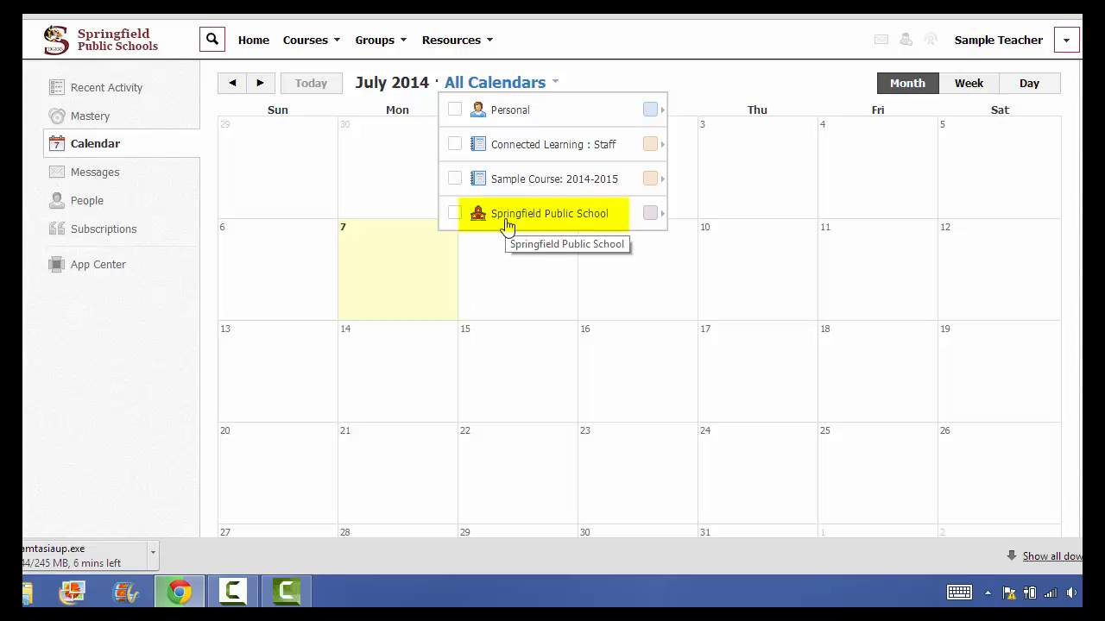
{"action": "left_click", "coordinate": [455, 145]}
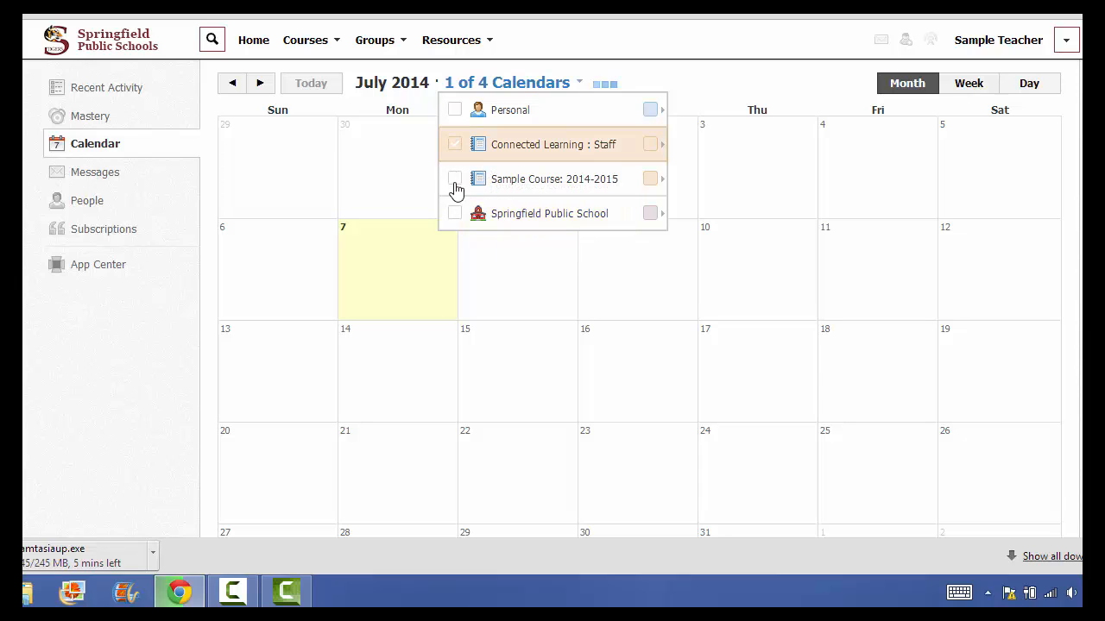
{"action": "left_click", "coordinate": [454, 178]}
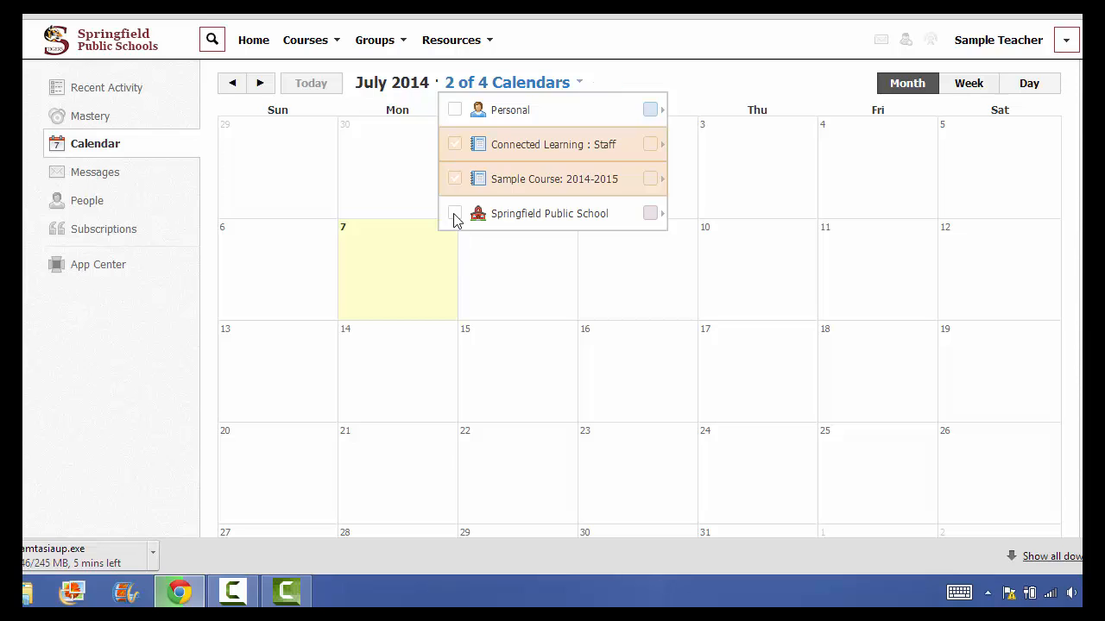
{"action": "left_click", "coordinate": [455, 213]}
{"action": "left_click", "coordinate": [455, 112]}
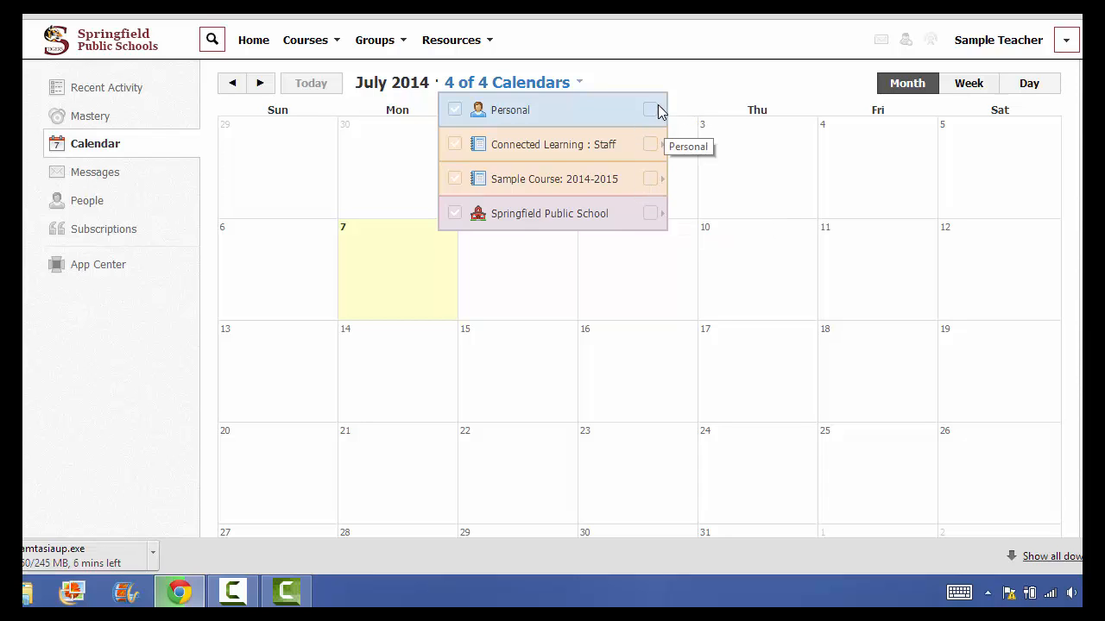
Change the colour of the Connected Learning : Staff calendar to dark pink and close the calendar list
{"action": "left_click", "coordinate": [651, 153]}
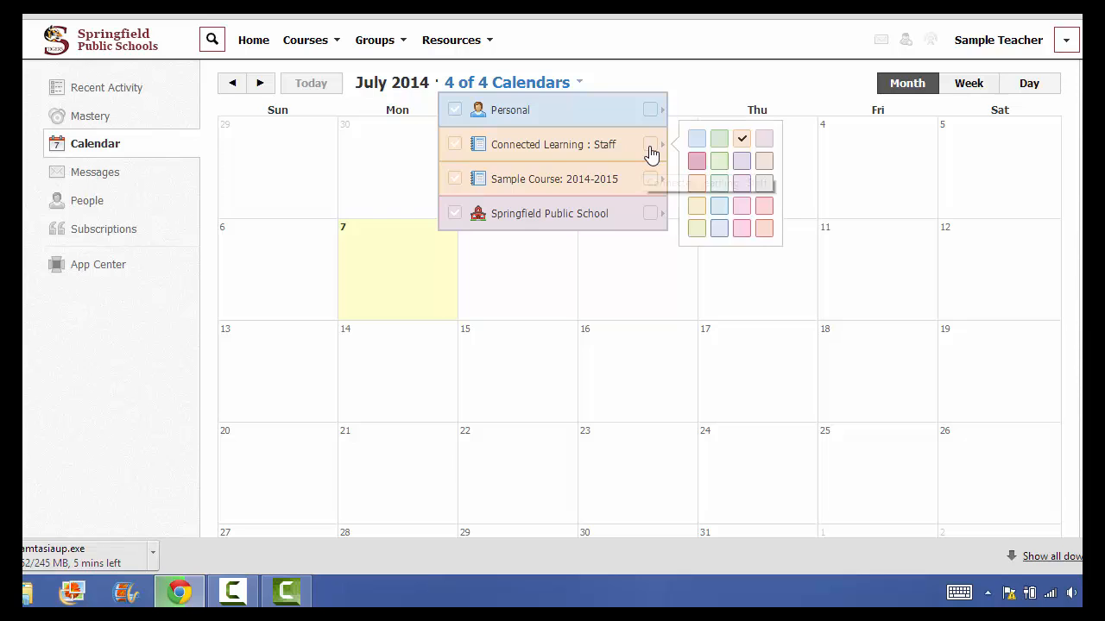
{"action": "left_click", "coordinate": [697, 163]}
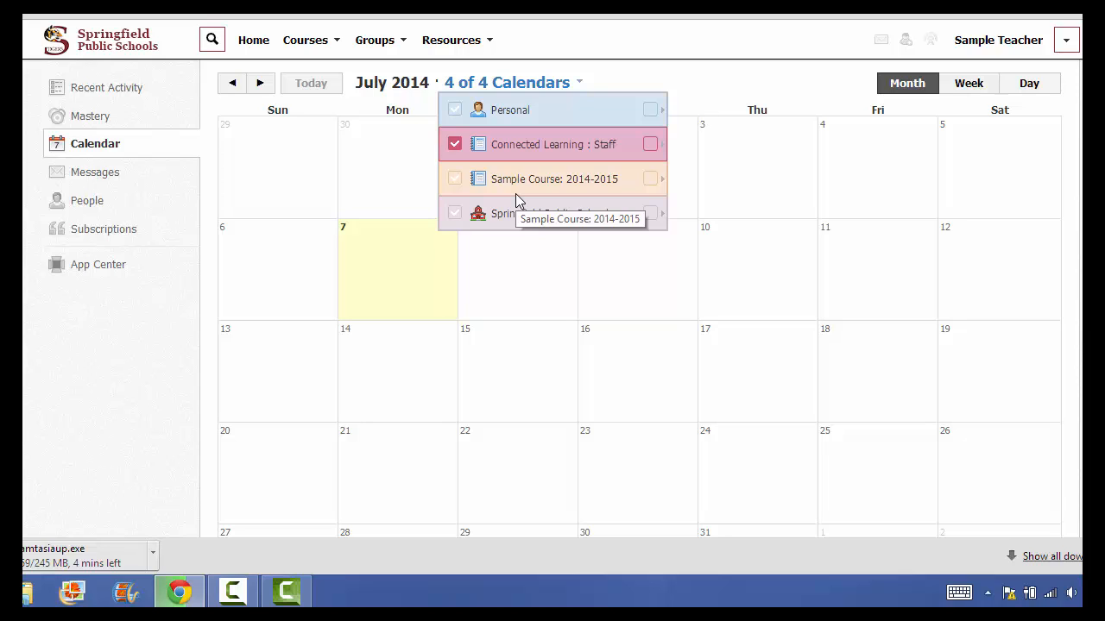
{"action": "left_click", "coordinate": [690, 86]}
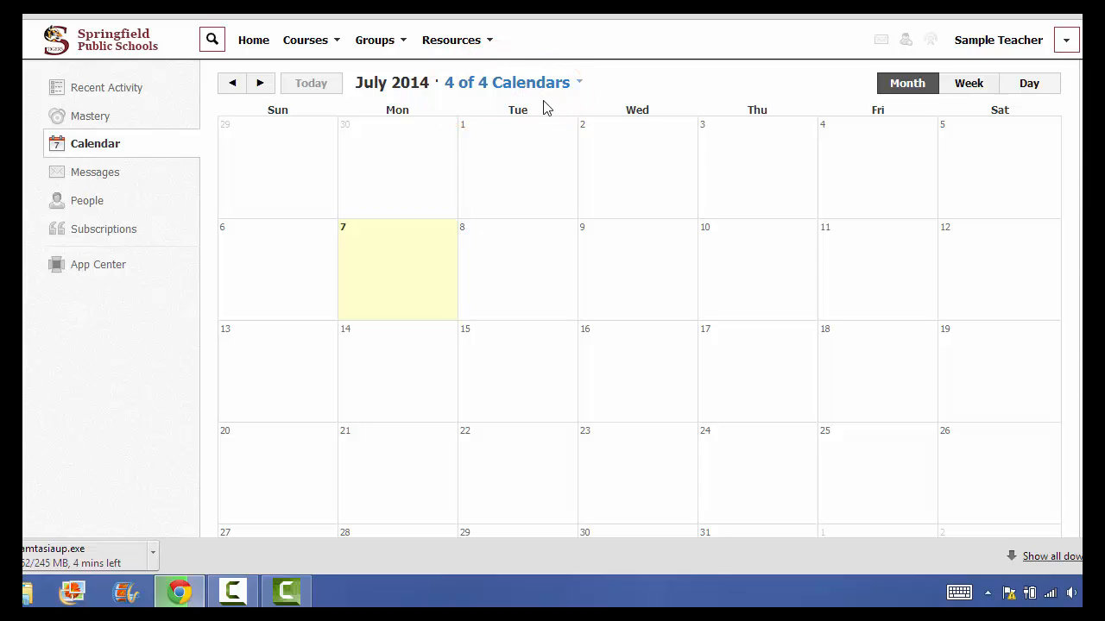
Start a new event on July 7, 2014 and add an end date of 7/11/14
{"action": "left_click", "coordinate": [449, 229]}
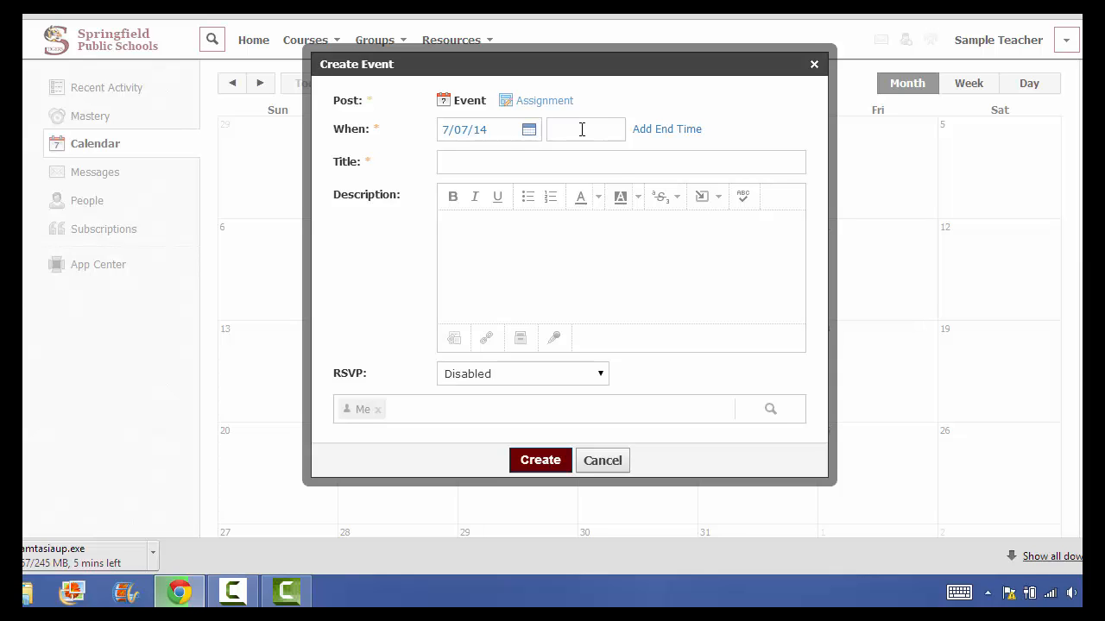
{"action": "left_click", "coordinate": [530, 131]}
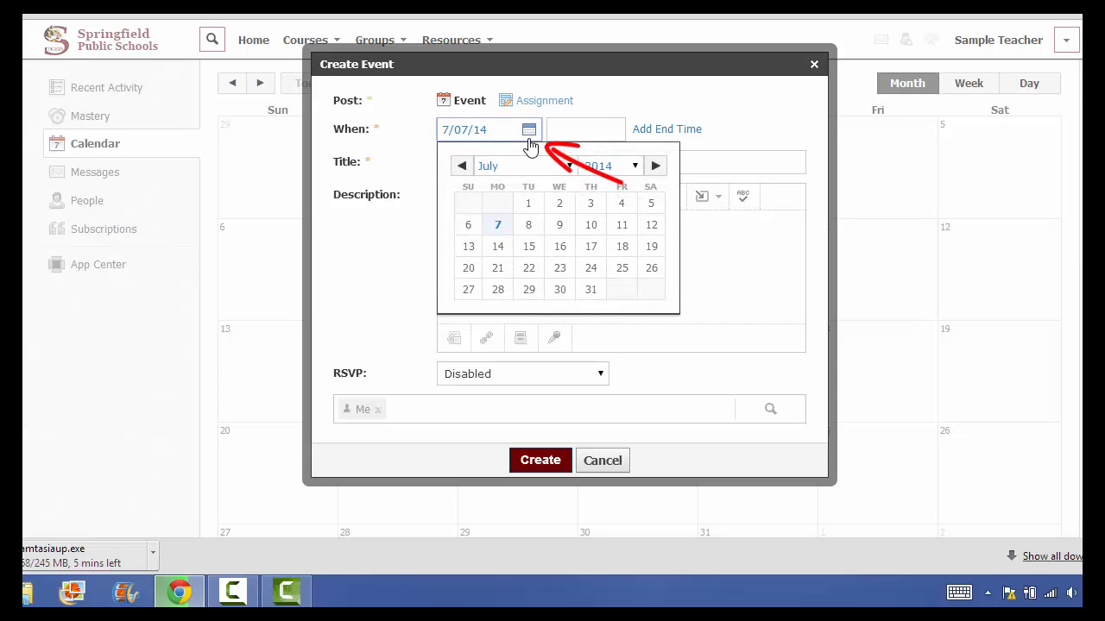
{"action": "left_click", "coordinate": [584, 130]}
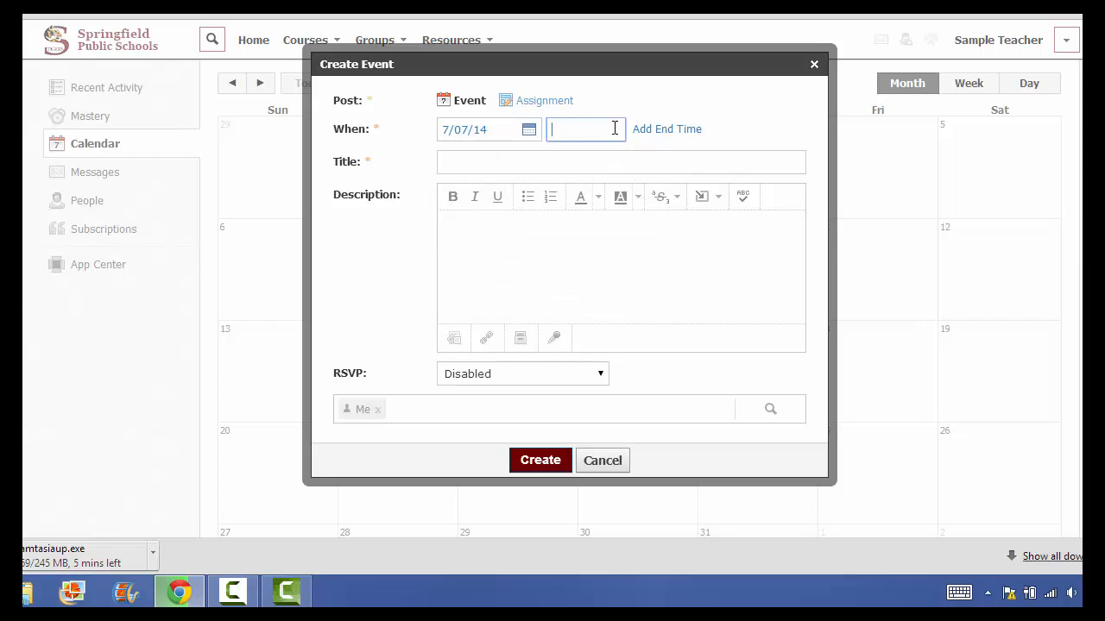
{"action": "left_click", "coordinate": [647, 131]}
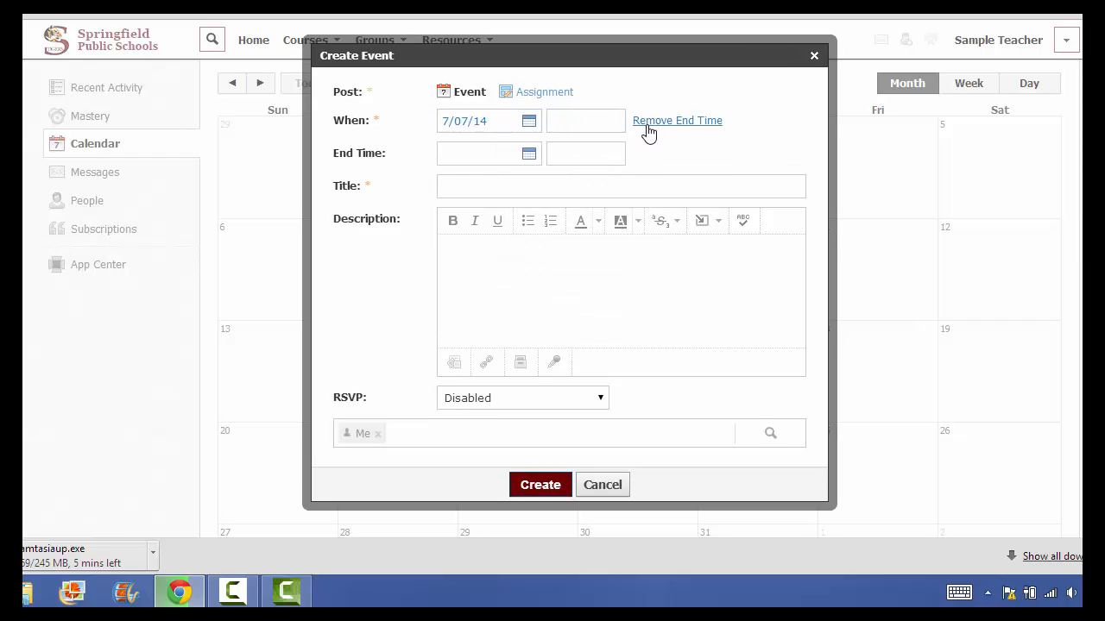
{"action": "left_click", "coordinate": [529, 158]}
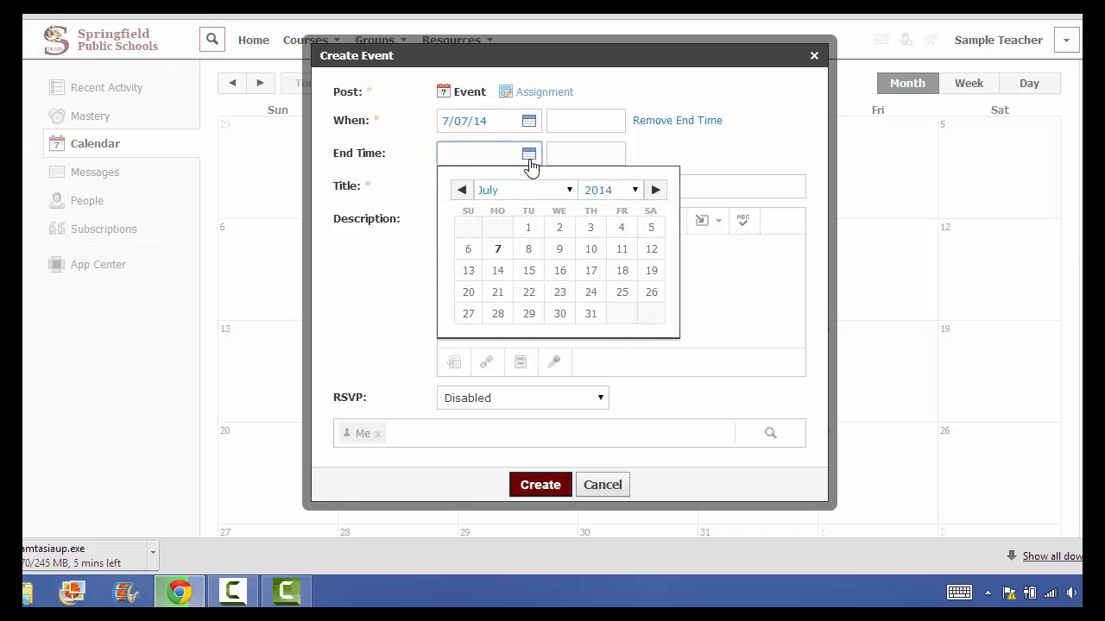
{"action": "left_click", "coordinate": [620, 251]}
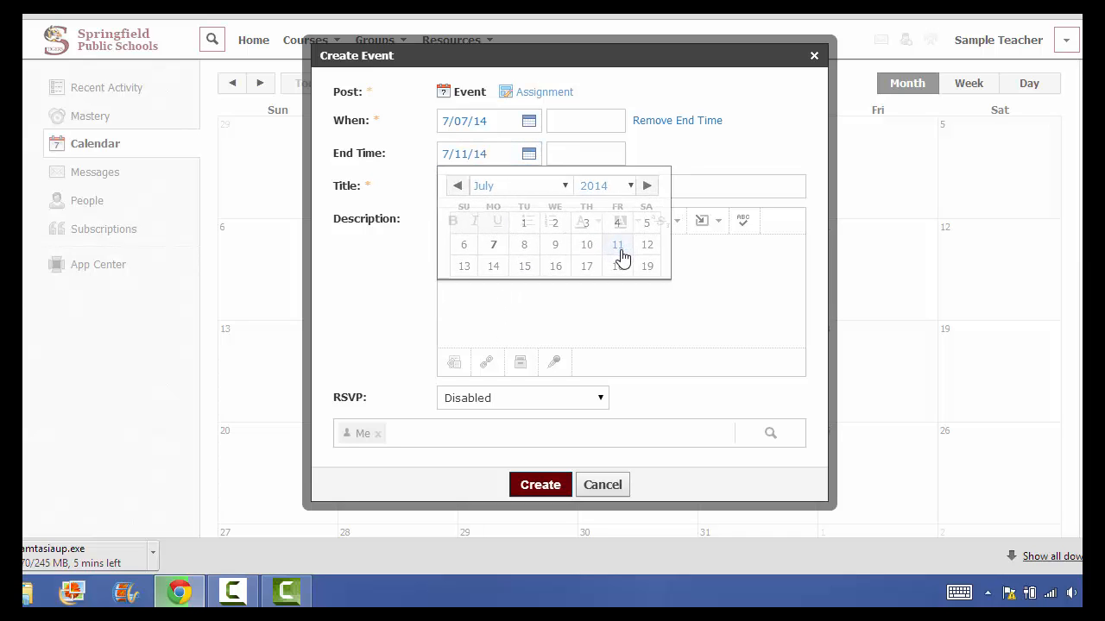
Title the event "Sample Event" and enter the description "Sample event for my Schoology calendar."
{"action": "left_click", "coordinate": [596, 122]}
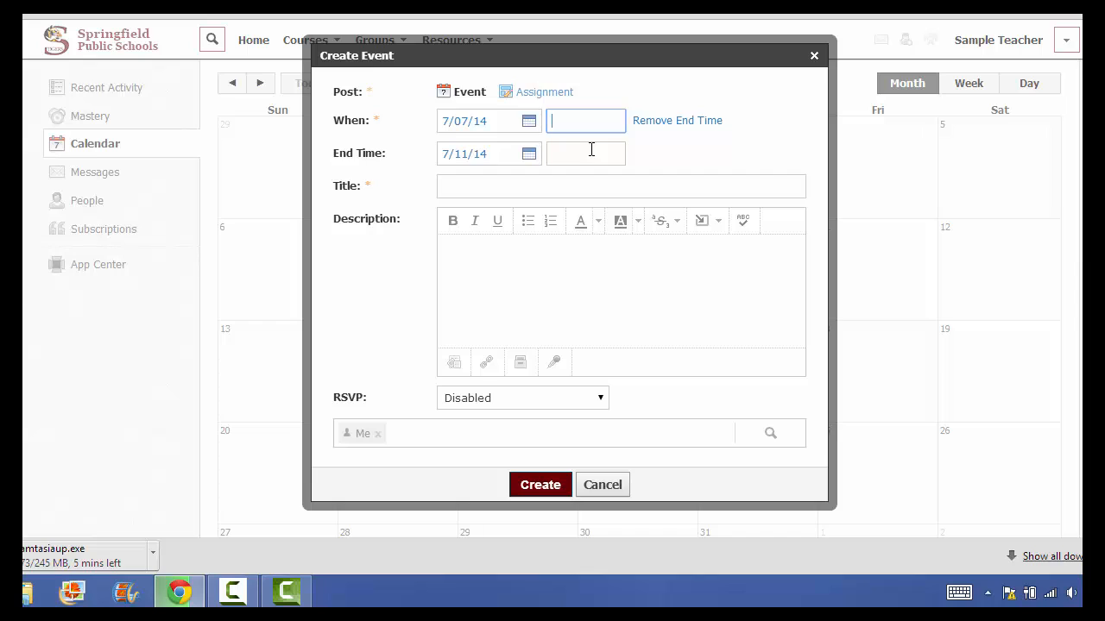
{"action": "left_click", "coordinate": [542, 190]}
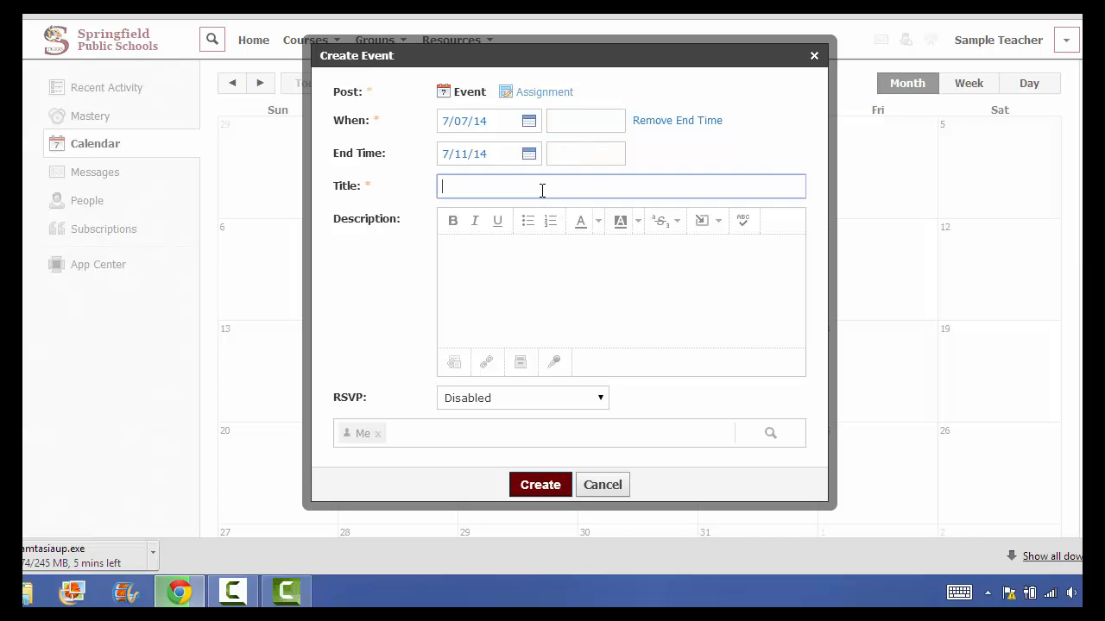
{"action": "type", "text": "Sample Event"}
{"action": "left_click", "coordinate": [484, 257]}
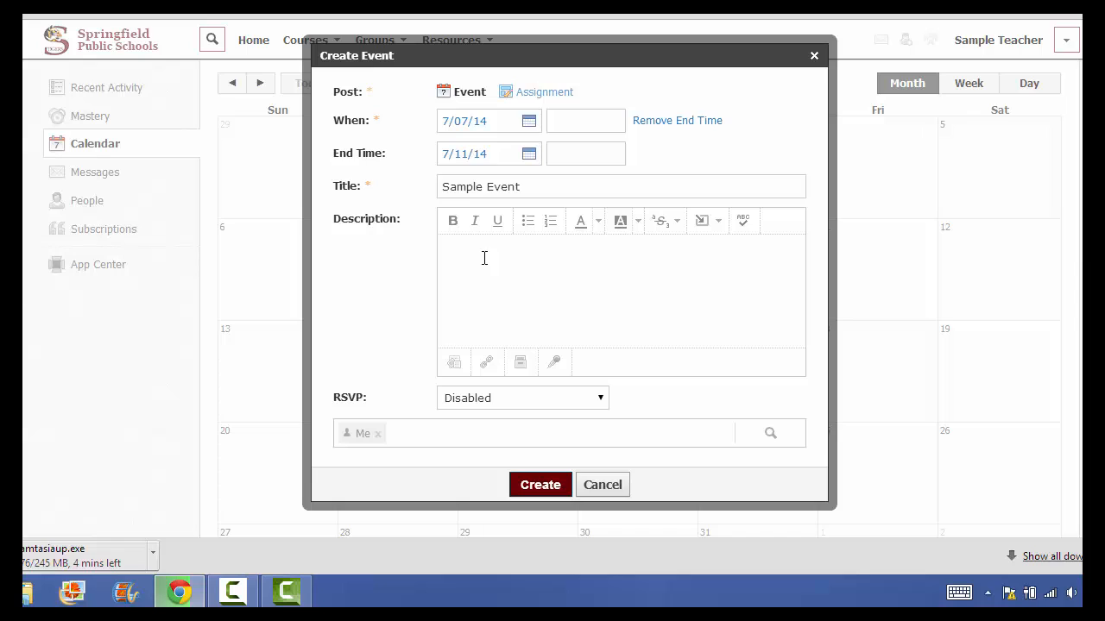
{"action": "type", "text": "Sample event for my Schoology"}
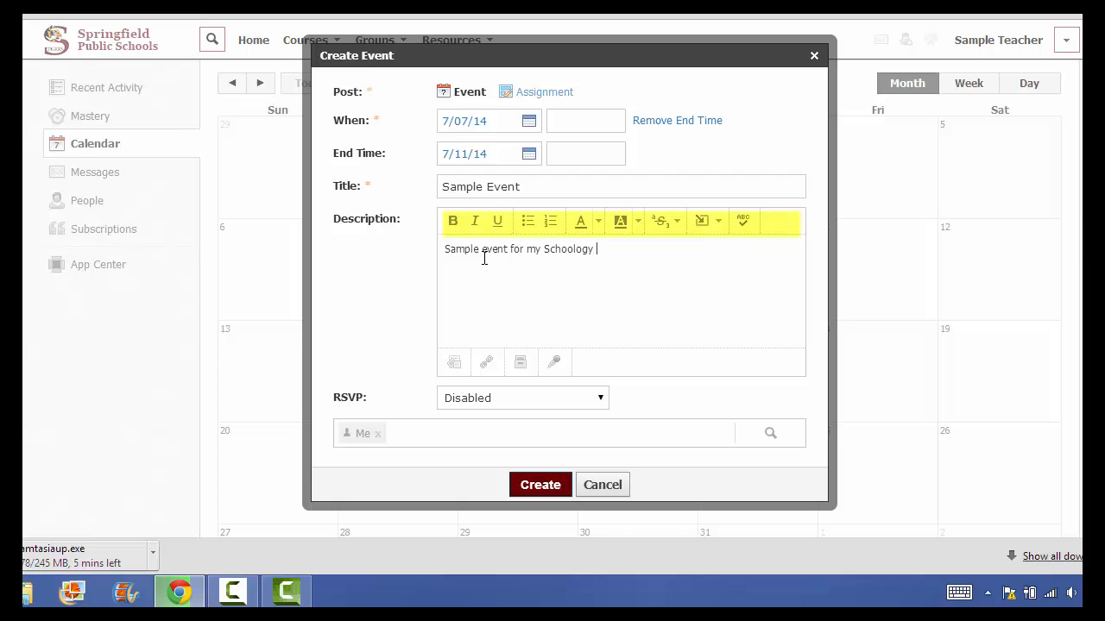
{"action": "type", "text": " calan"}
{"action": "key", "text": "BackSpace"}
{"action": "key", "text": "BackSpace"}
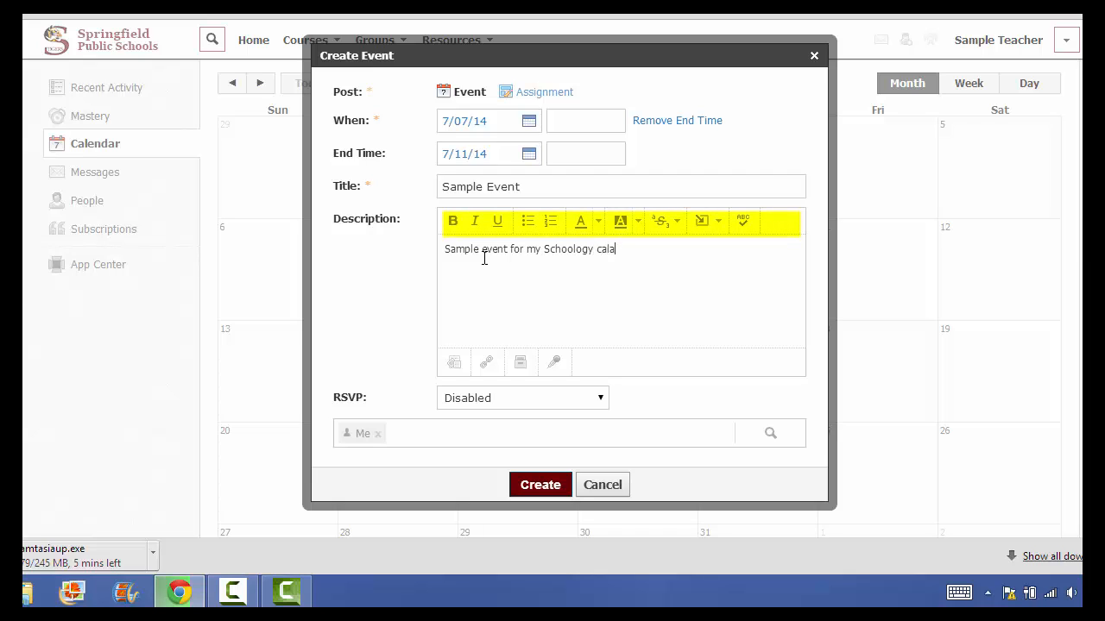
{"action": "type", "text": "endar."}
Review the description's insert and attachment options and the event's RSVP choices
{"action": "left_click", "coordinate": [717, 223]}
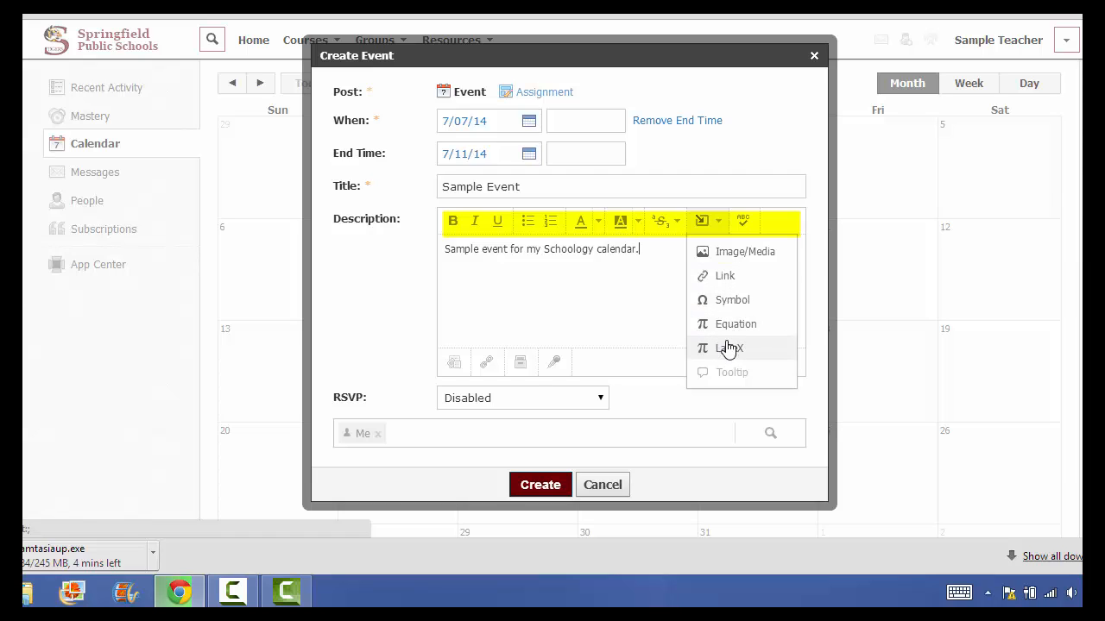
{"action": "left_click", "coordinate": [561, 307]}
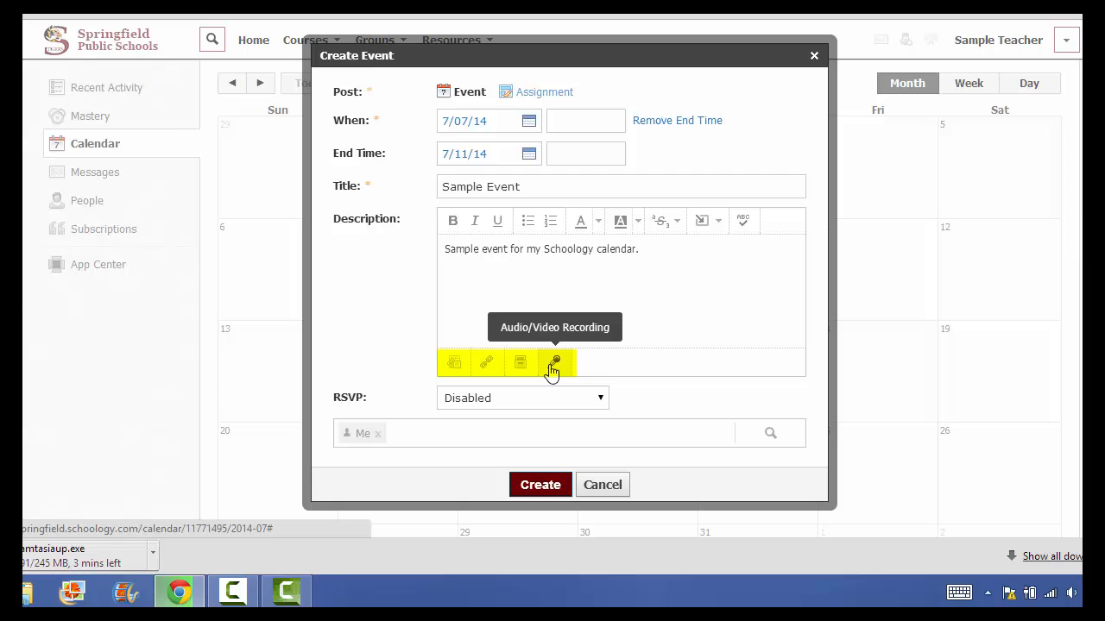
{"action": "left_click", "coordinate": [600, 402]}
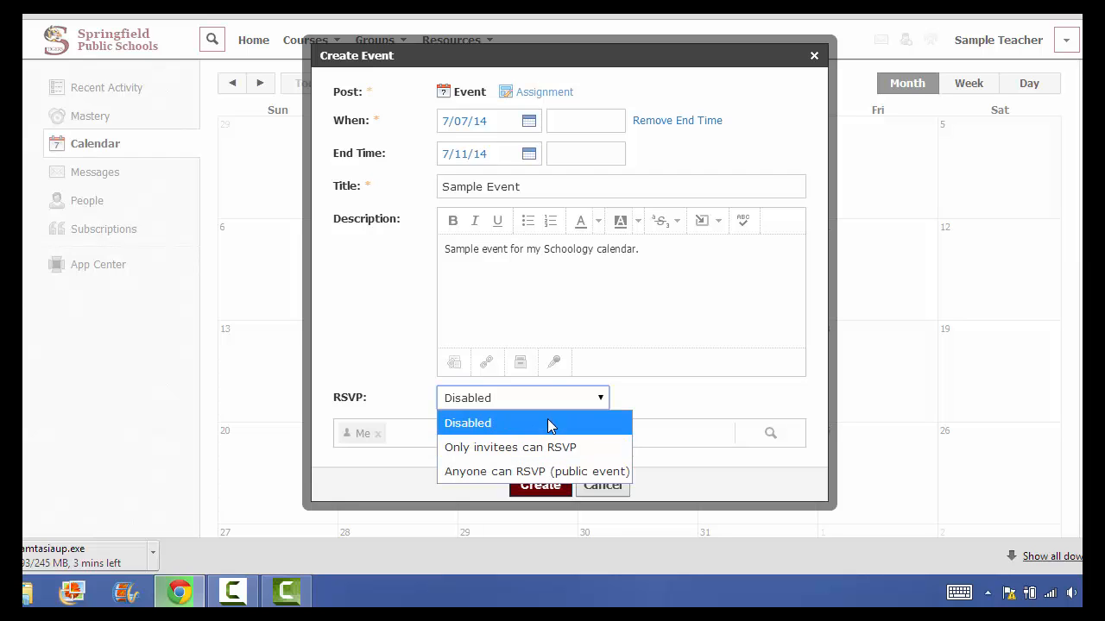
{"action": "left_click", "coordinate": [672, 403]}
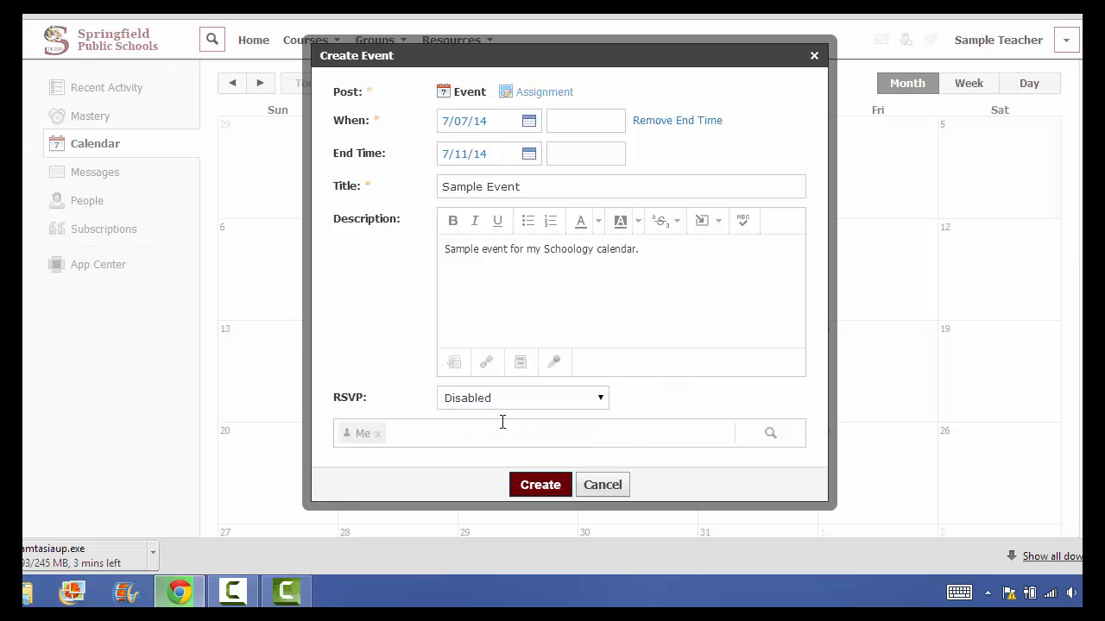
Add Sample Course (all sections) to the event's recipients alongside Me and create the event
{"action": "left_click", "coordinate": [770, 434]}
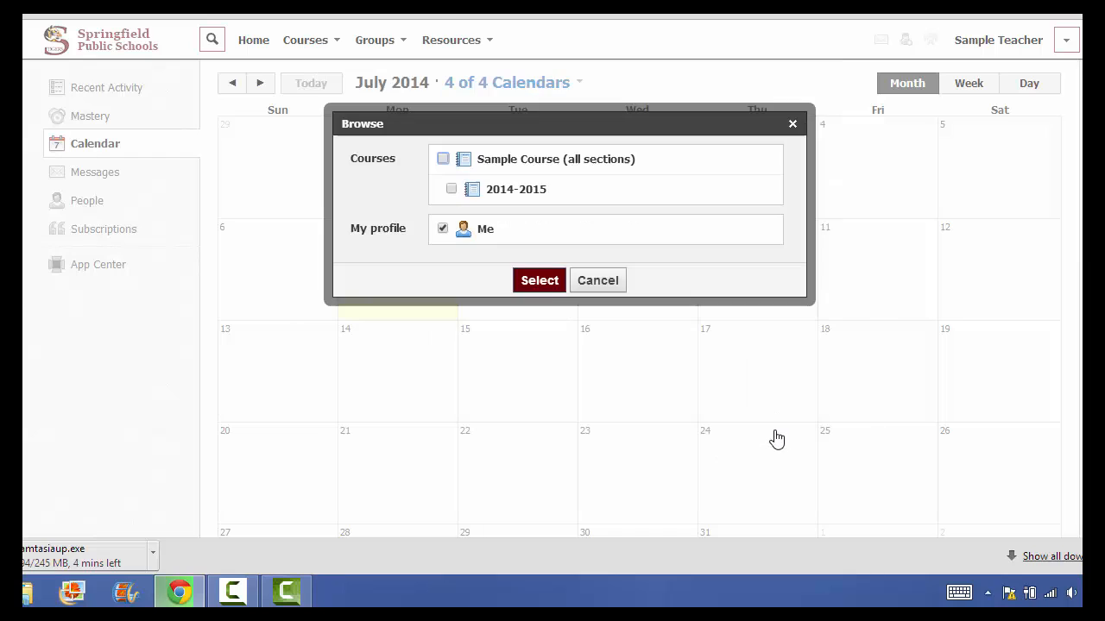
{"action": "left_click", "coordinate": [443, 160]}
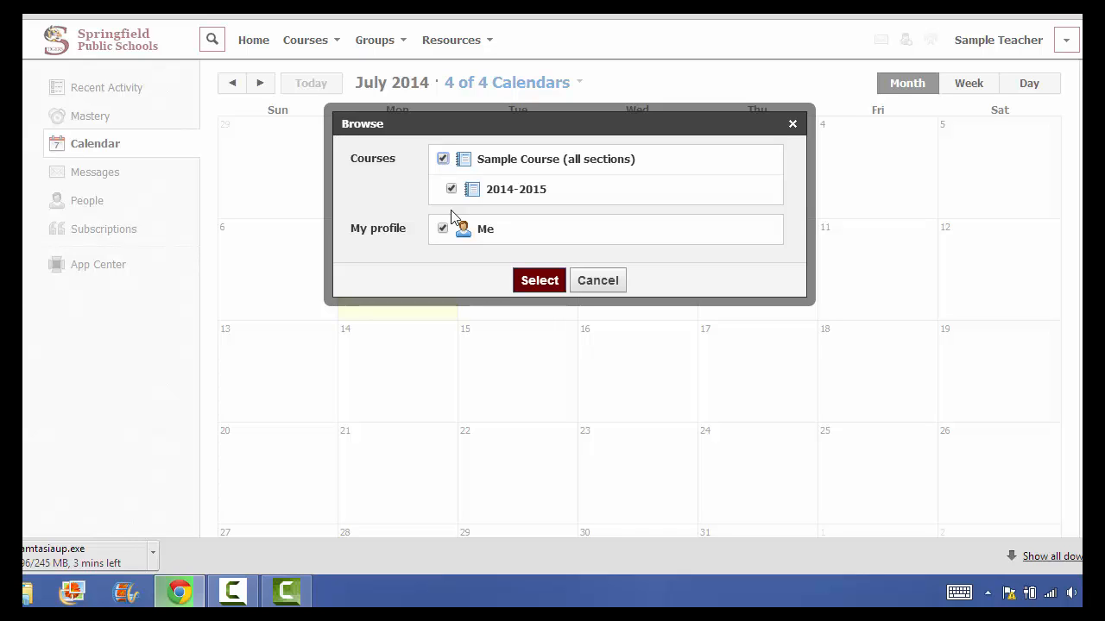
{"action": "left_click", "coordinate": [538, 282]}
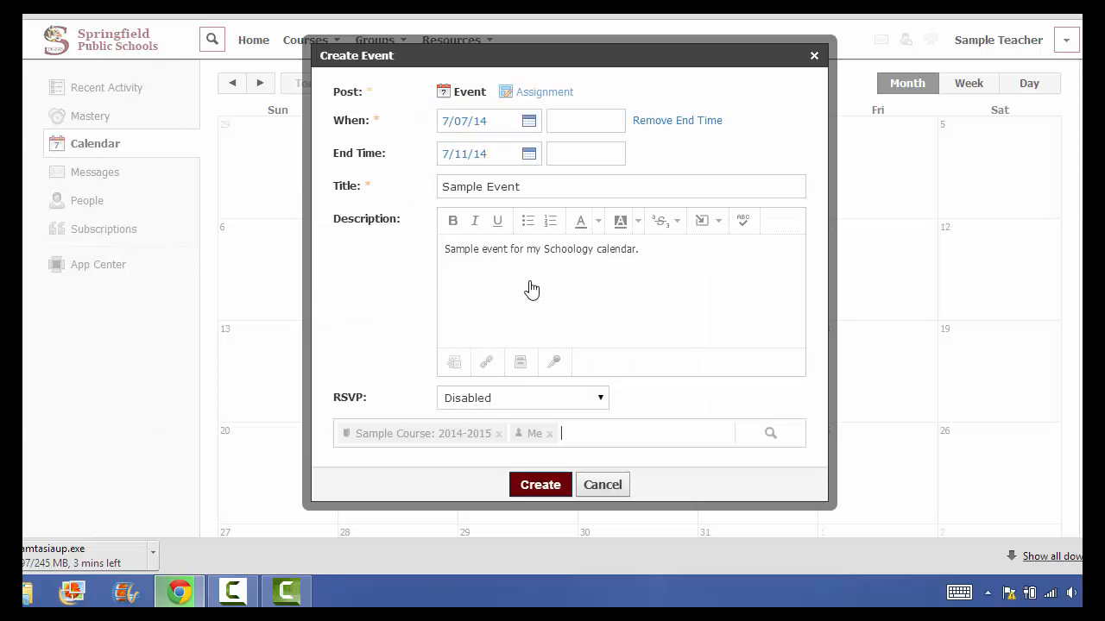
{"action": "left_click", "coordinate": [544, 489]}
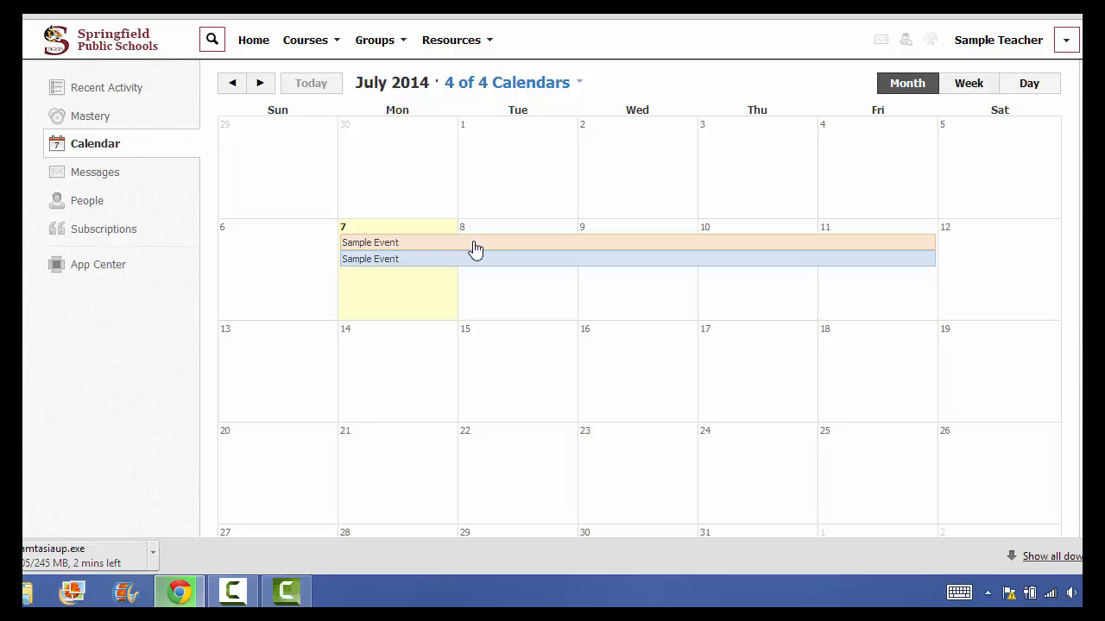
{"action": "mouse_move", "coordinate": [427, 350]}
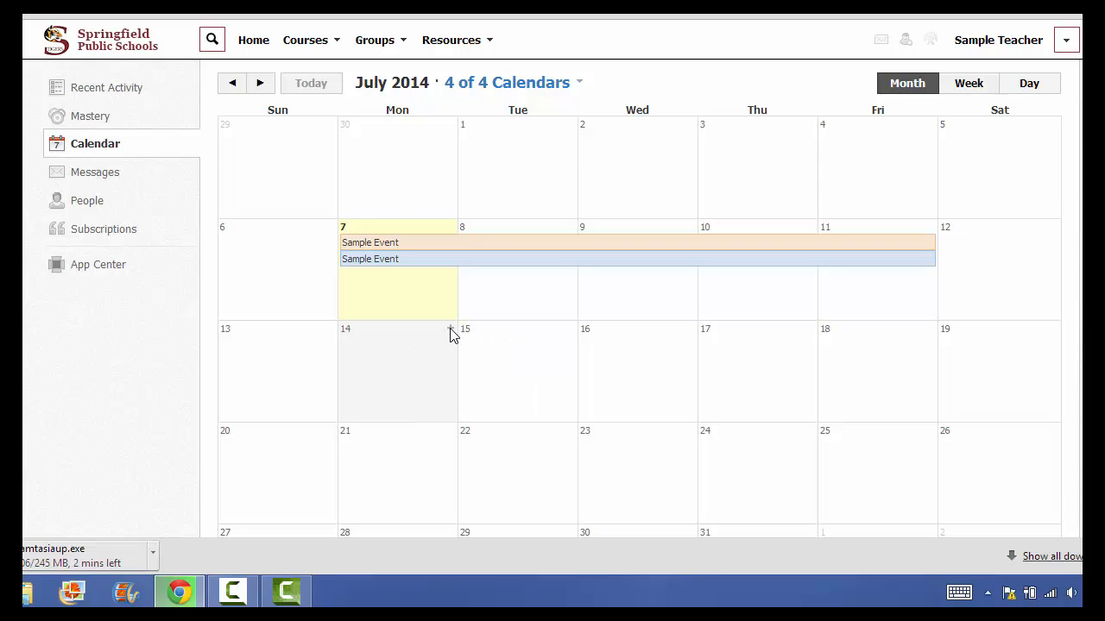
{"action": "left_click", "coordinate": [450, 330]}
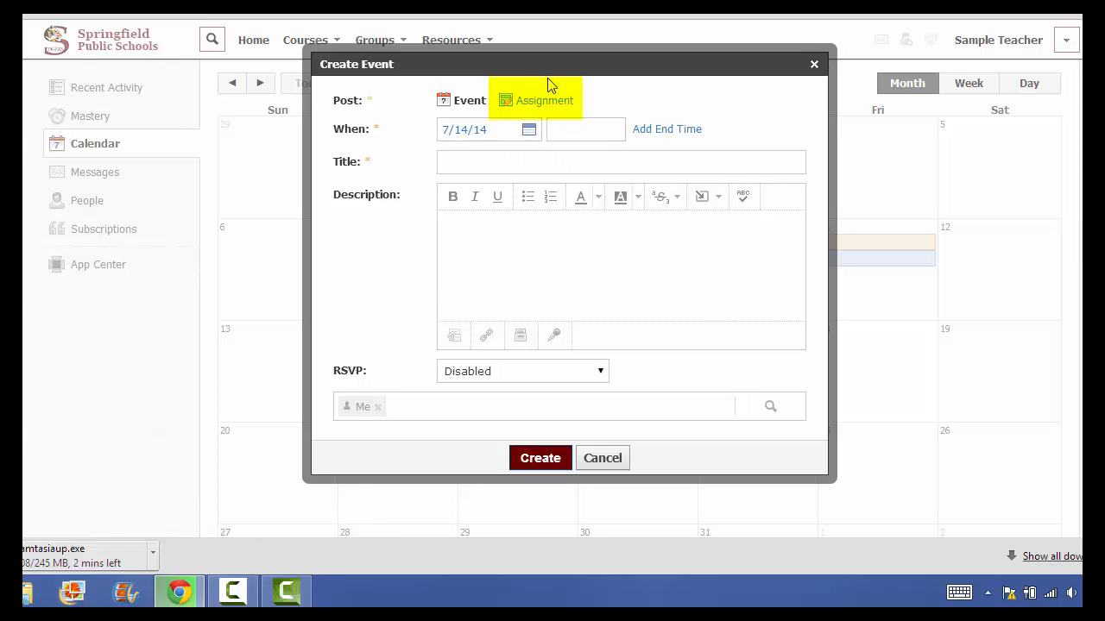
{"action": "left_click", "coordinate": [813, 64]}
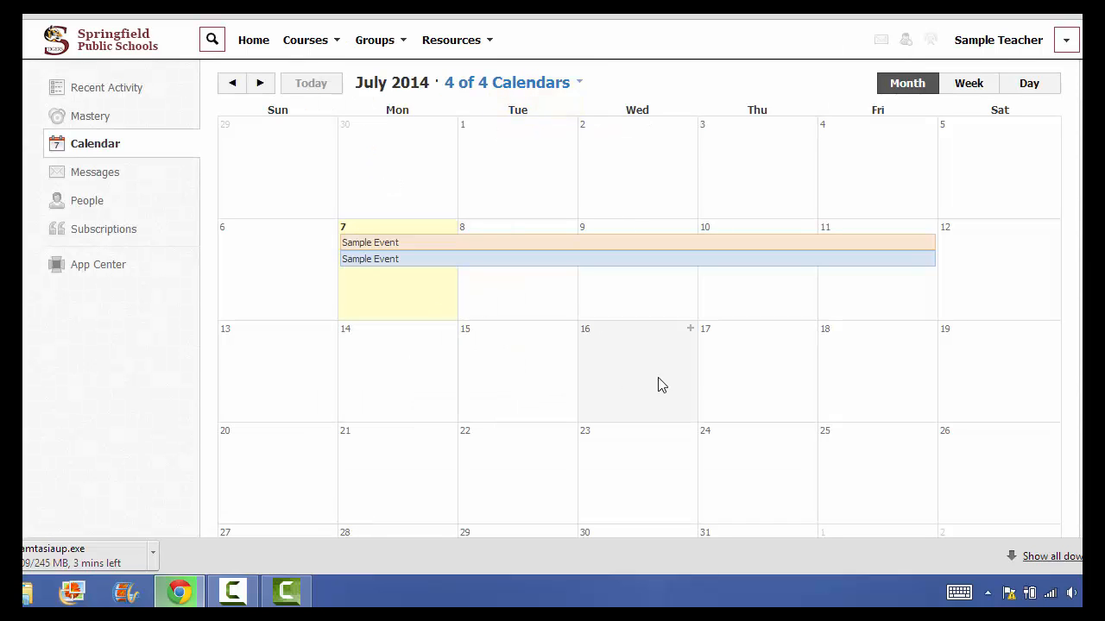
Start a new calendar item on July 14, 2014, make it an assignment and name it "Sample Assignment"
{"action": "left_click", "coordinate": [451, 333]}
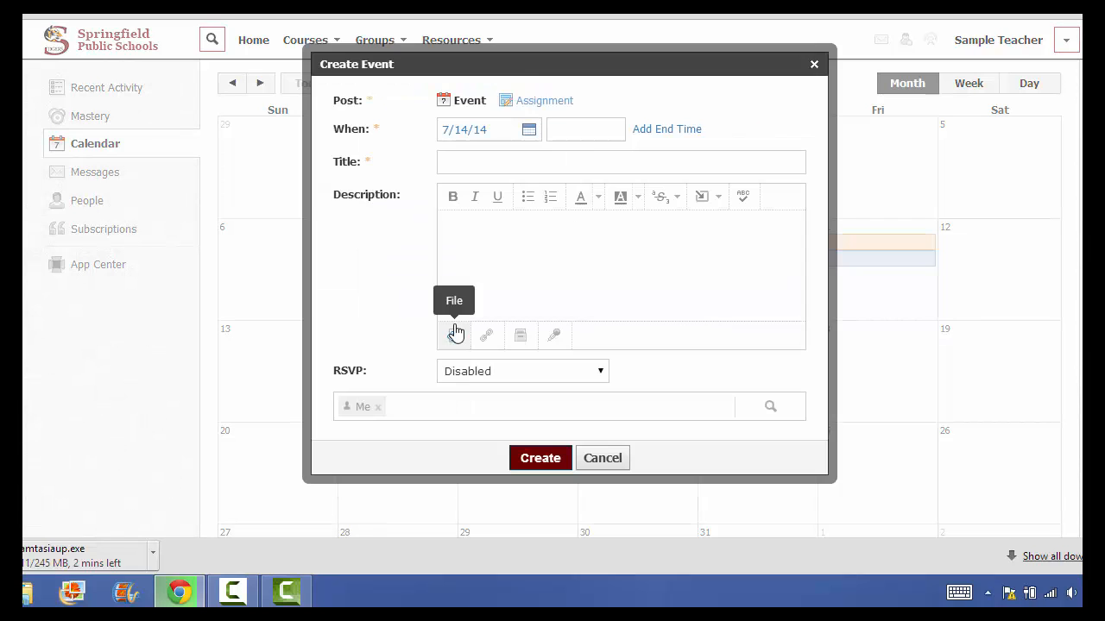
{"action": "left_click", "coordinate": [531, 104]}
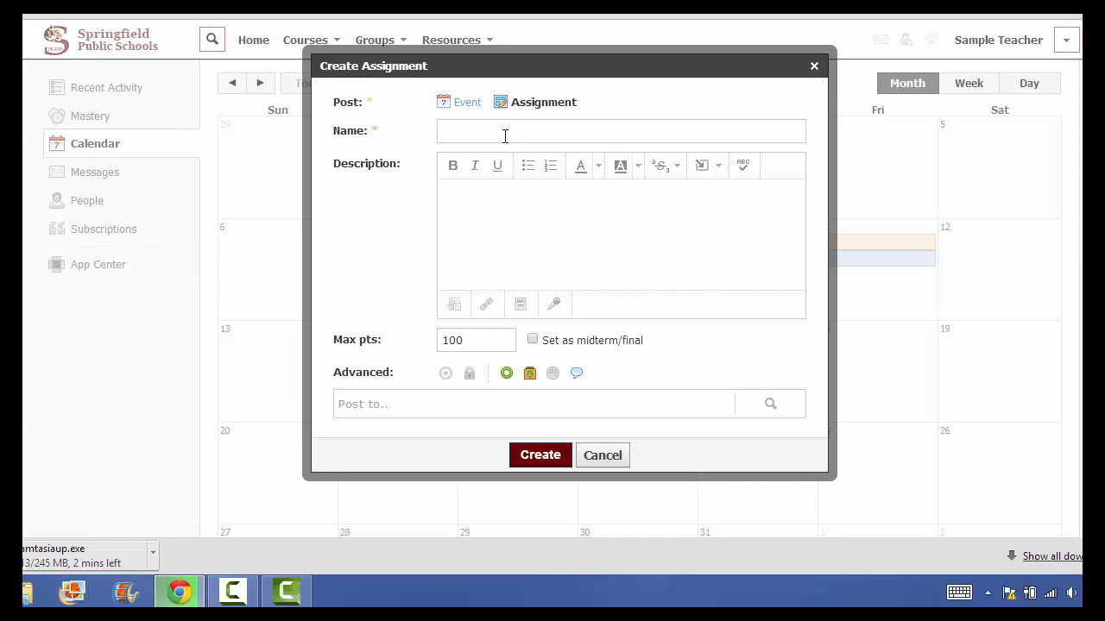
{"action": "left_click", "coordinate": [504, 135]}
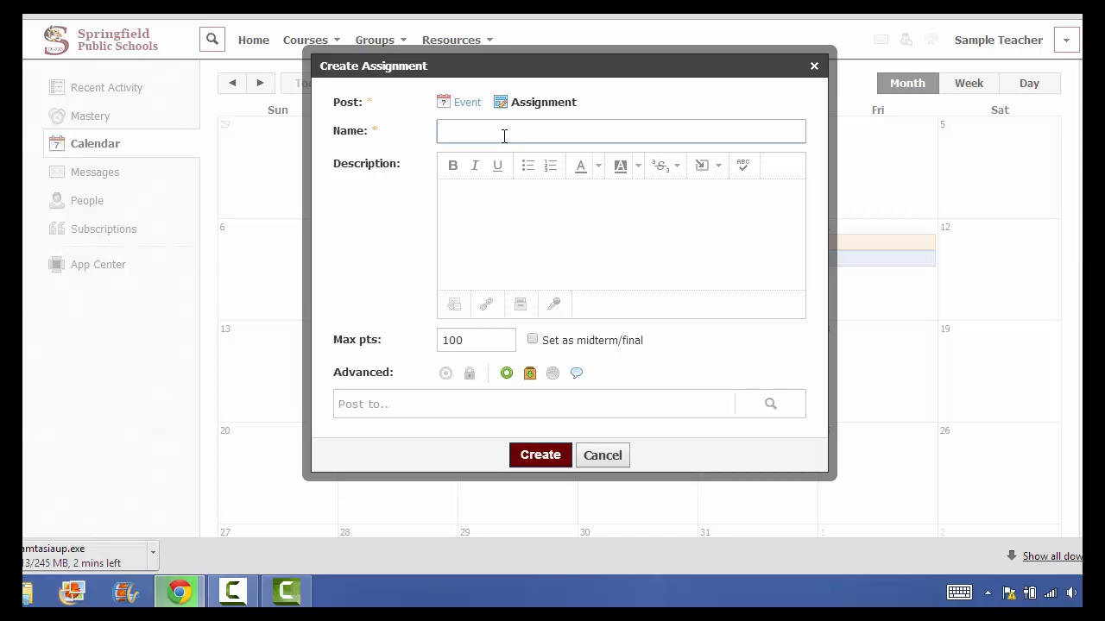
{"action": "type", "text": "Sample Assignment"}
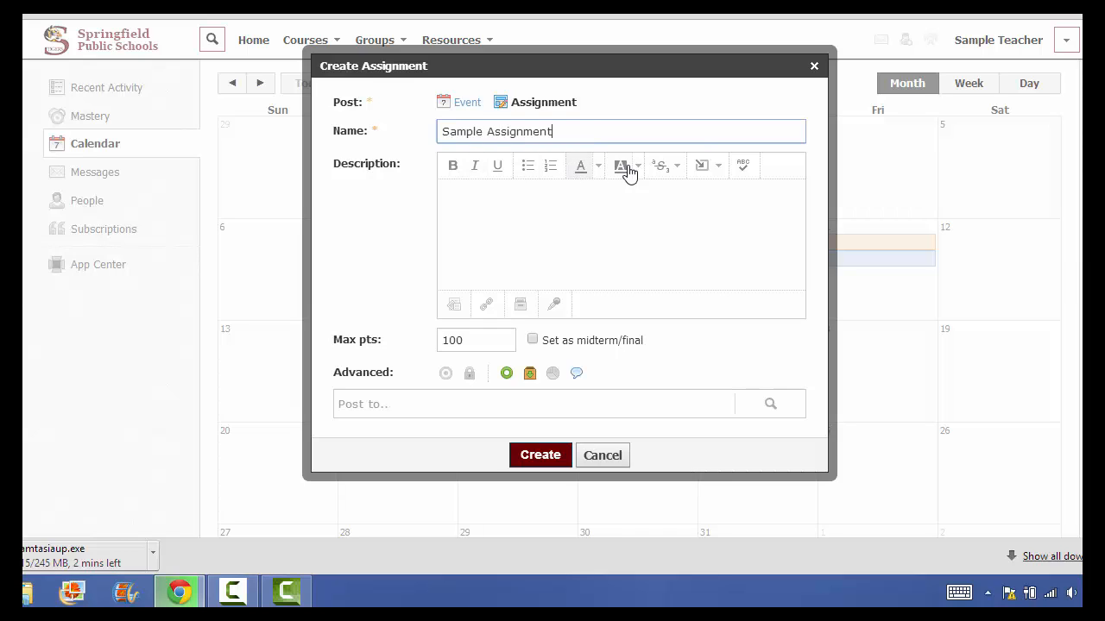
Enter the assignment description "Sample assignment for Schoology Calendar."
{"action": "left_click", "coordinate": [495, 197]}
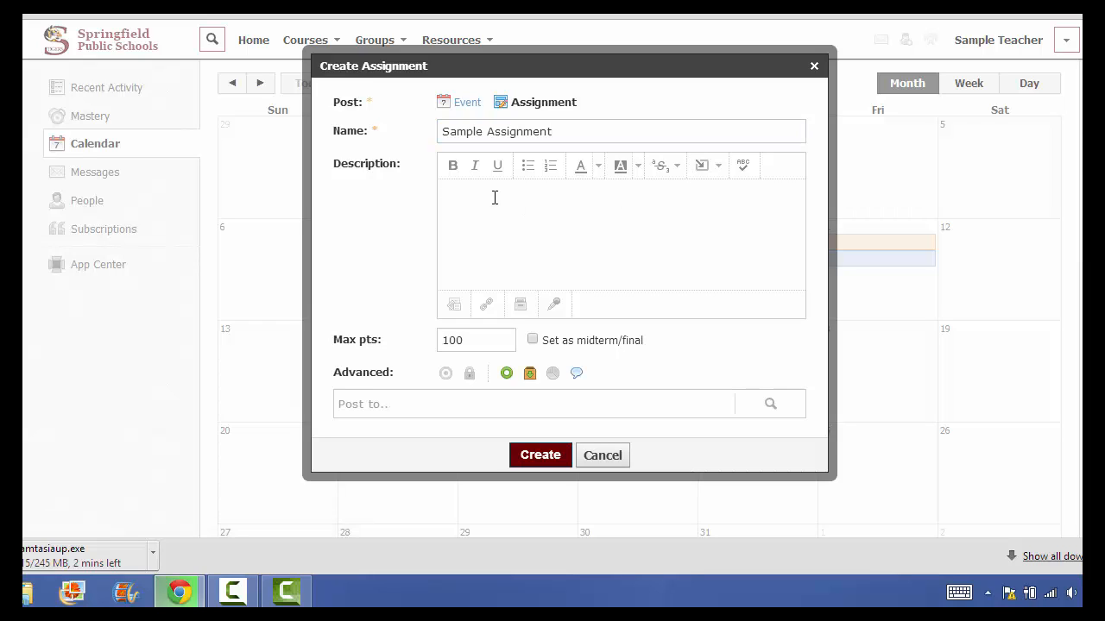
{"action": "type", "text": "Sample assignments"}
{"action": "key", "text": "BackSpace"}
{"action": "type", "text": "for Schoology C"}
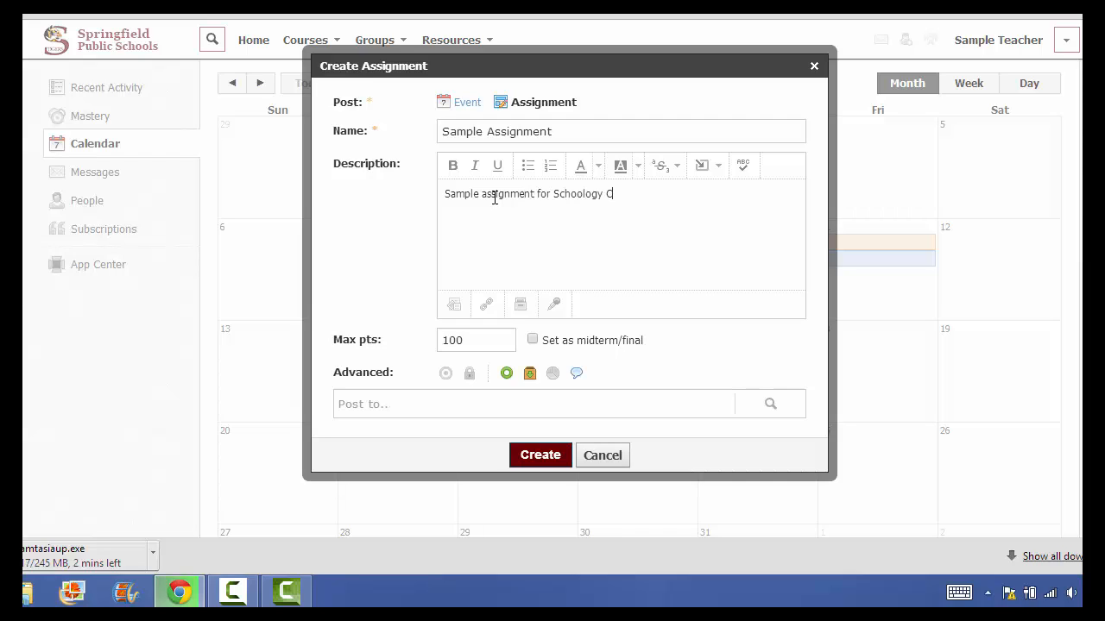
{"action": "type", "text": "alendar."}
Look over the description's insert options and set the assignment's maximum points to 10
{"action": "left_click", "coordinate": [707, 170]}
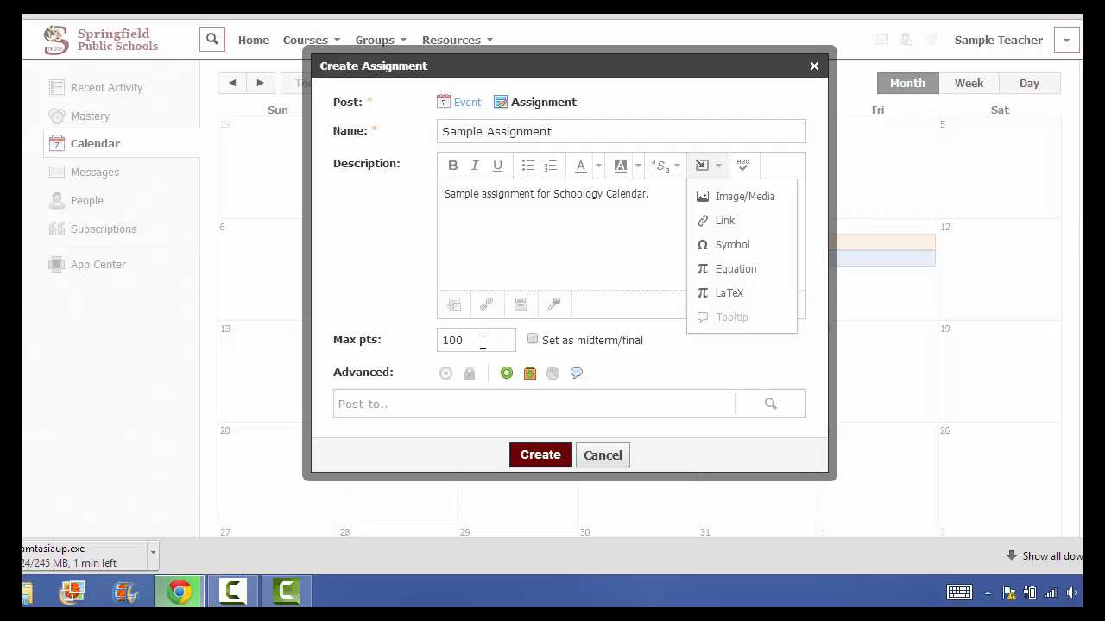
{"action": "left_click", "coordinate": [406, 343]}
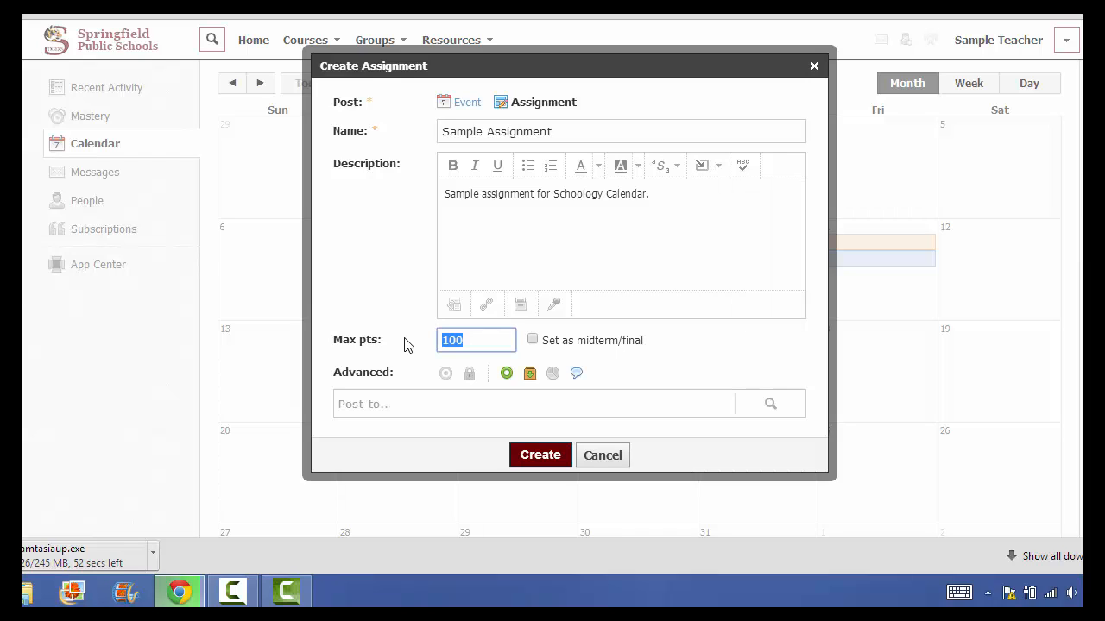
{"action": "type", "text": "10"}
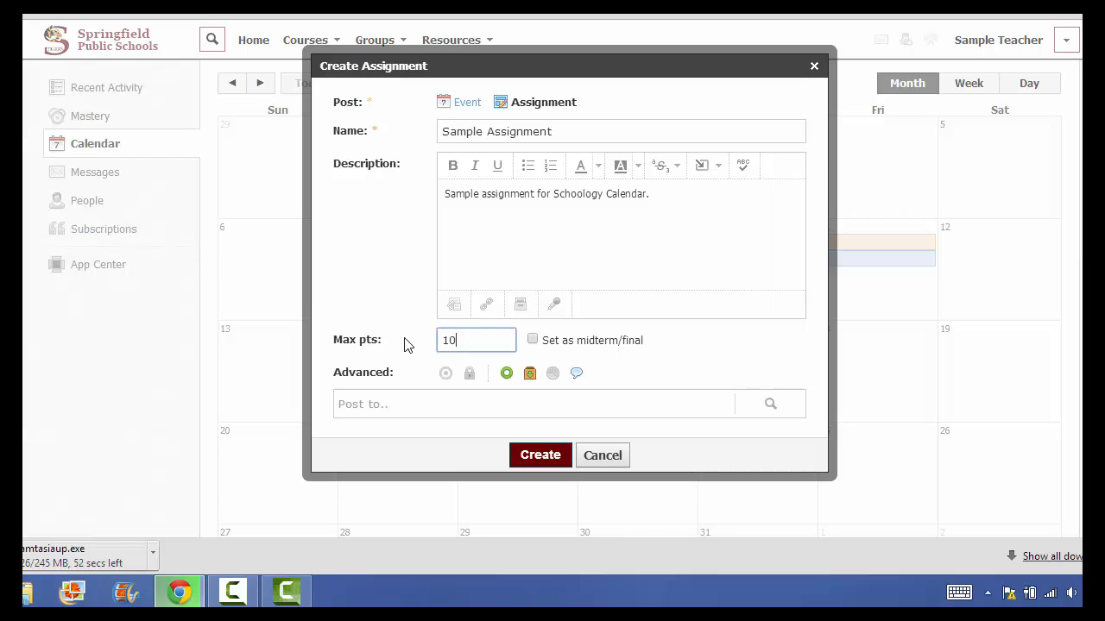
{"action": "left_click", "coordinate": [507, 377]}
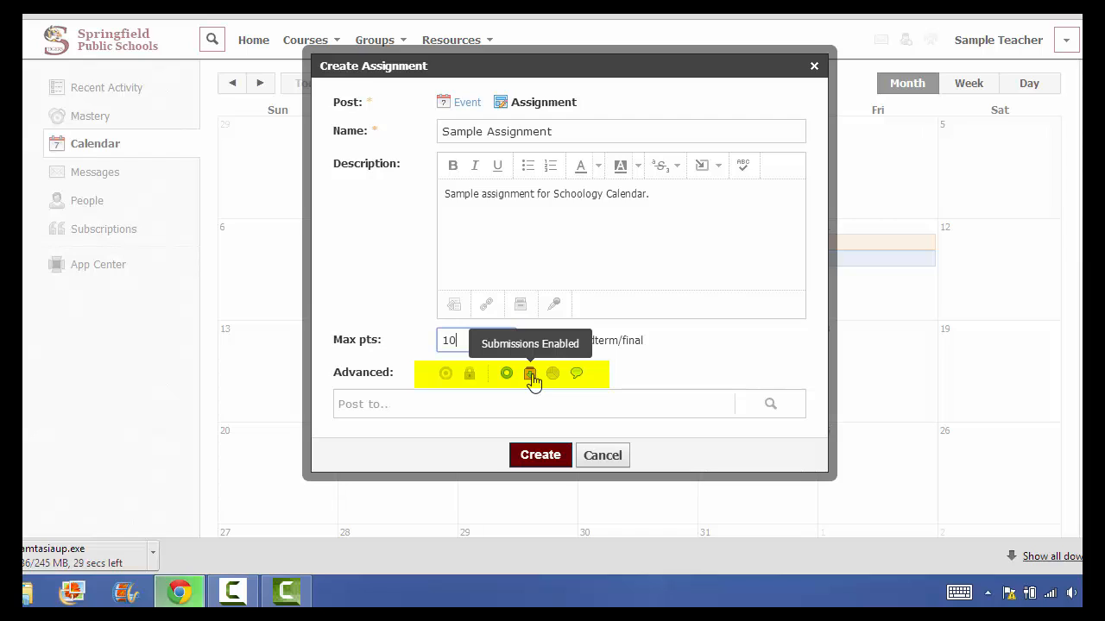
Post the assignment to the 2014-2015 section of Sample Course
{"action": "left_click", "coordinate": [591, 404]}
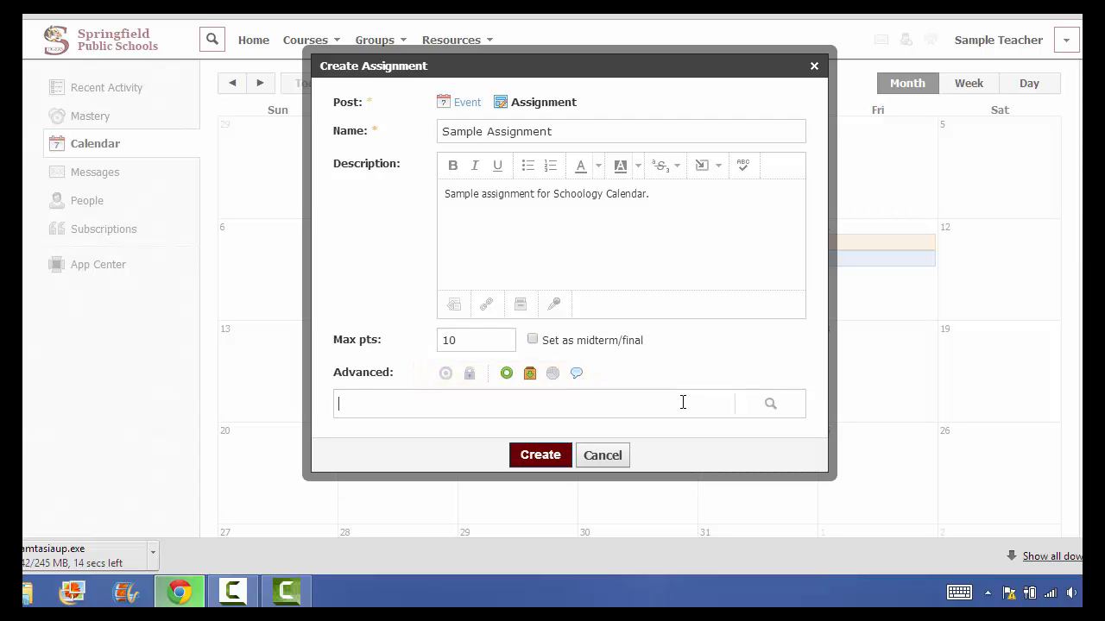
{"action": "left_click", "coordinate": [771, 405]}
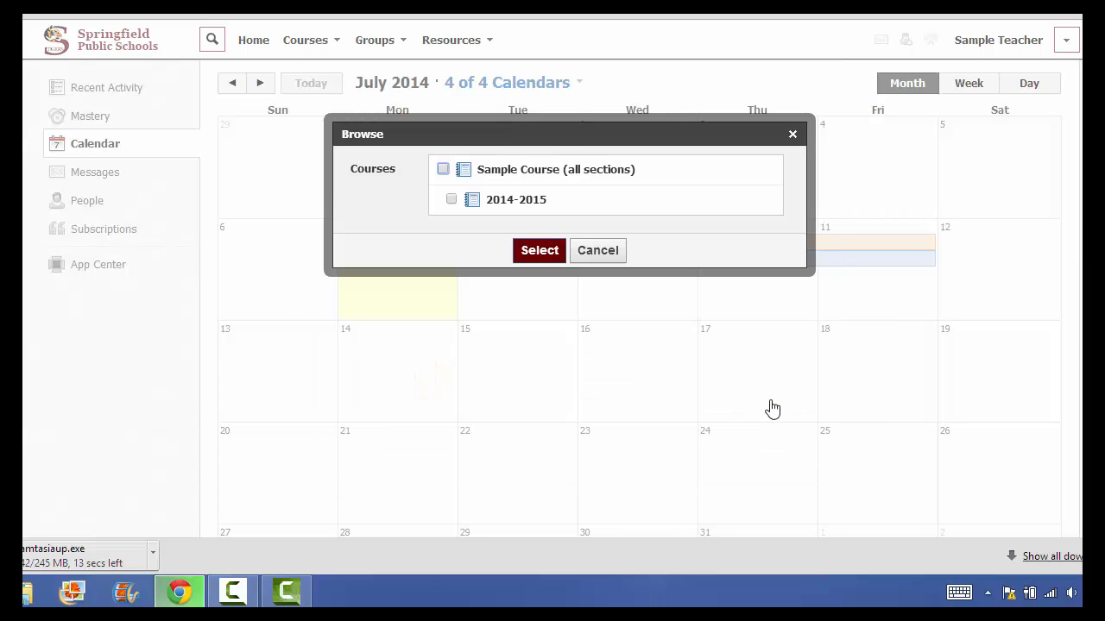
{"action": "left_click", "coordinate": [452, 199]}
{"action": "left_click", "coordinate": [543, 251]}
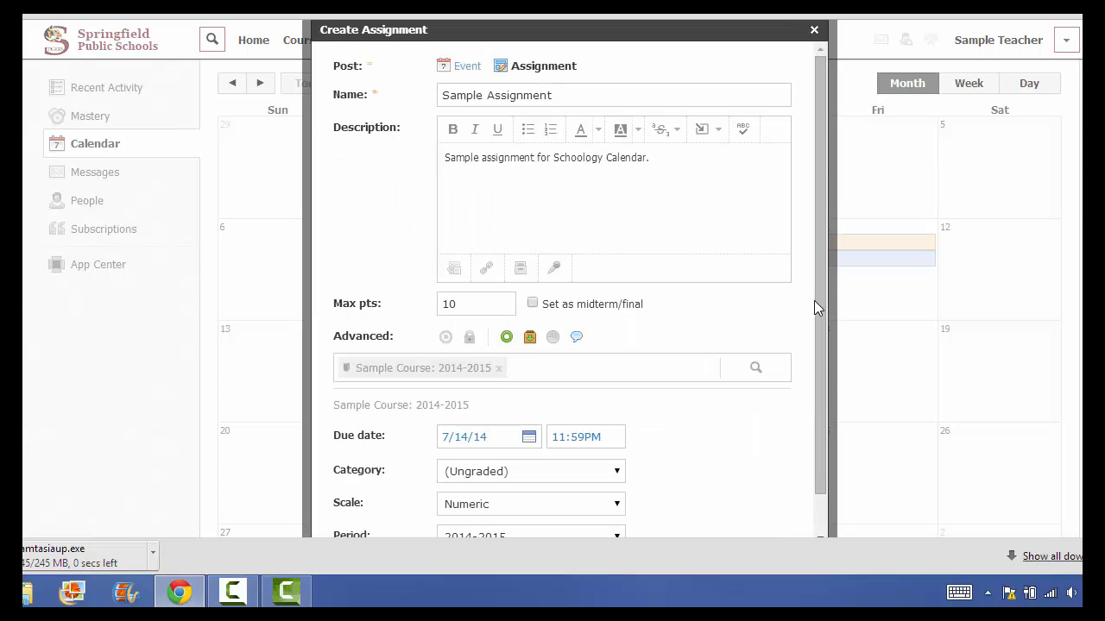
Set the assignment's due date for Sample Course: 2014-2015 to 7/15/14
{"action": "left_click_drag", "start_coordinate": [819, 330], "coordinate": [817, 401]}
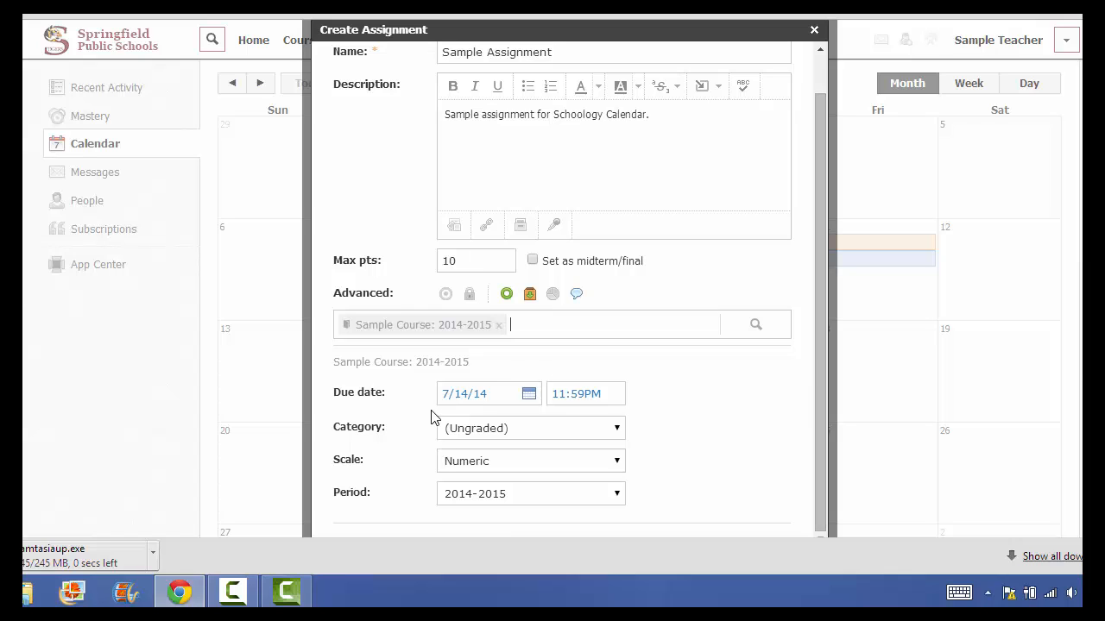
{"action": "left_click", "coordinate": [530, 395]}
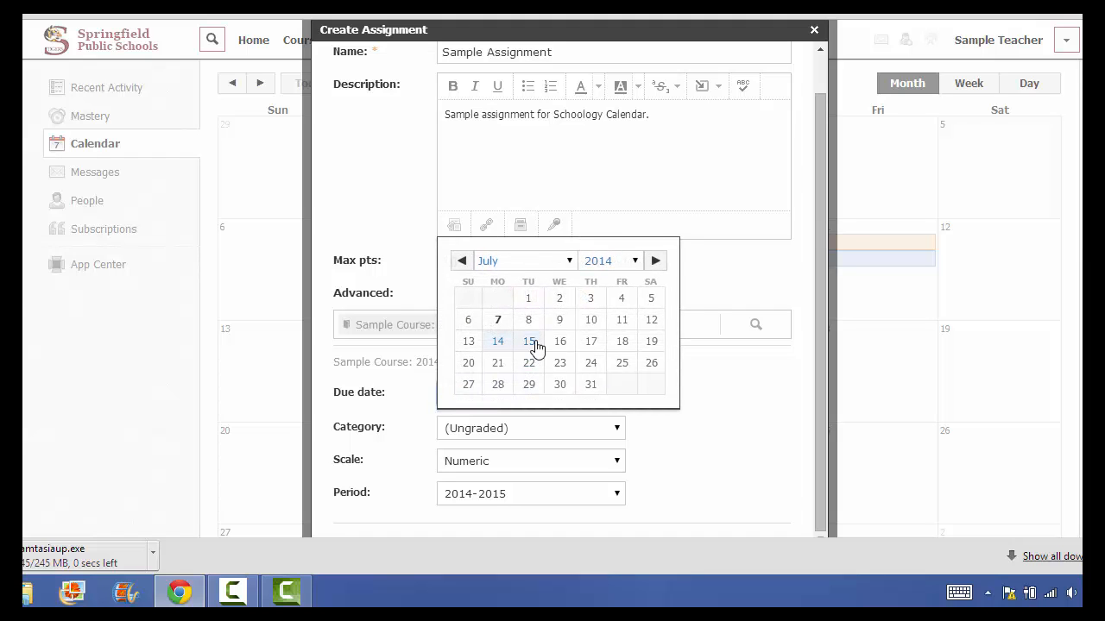
{"action": "left_click", "coordinate": [534, 345]}
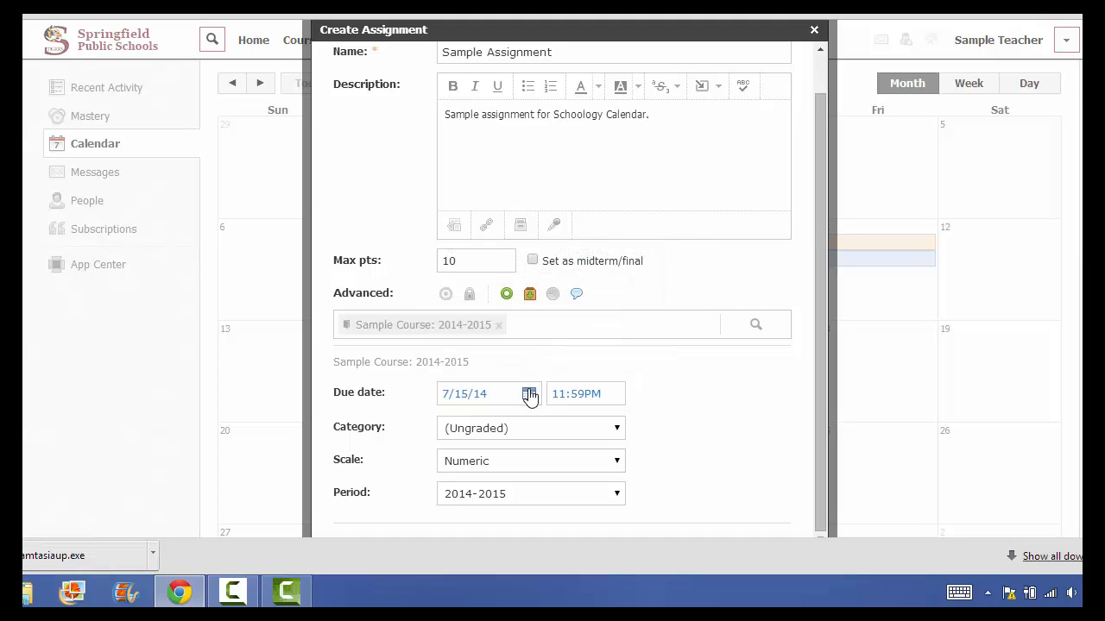
Review the category and scale choices available for the assignment
{"action": "left_click", "coordinate": [552, 434]}
{"action": "left_click", "coordinate": [554, 436]}
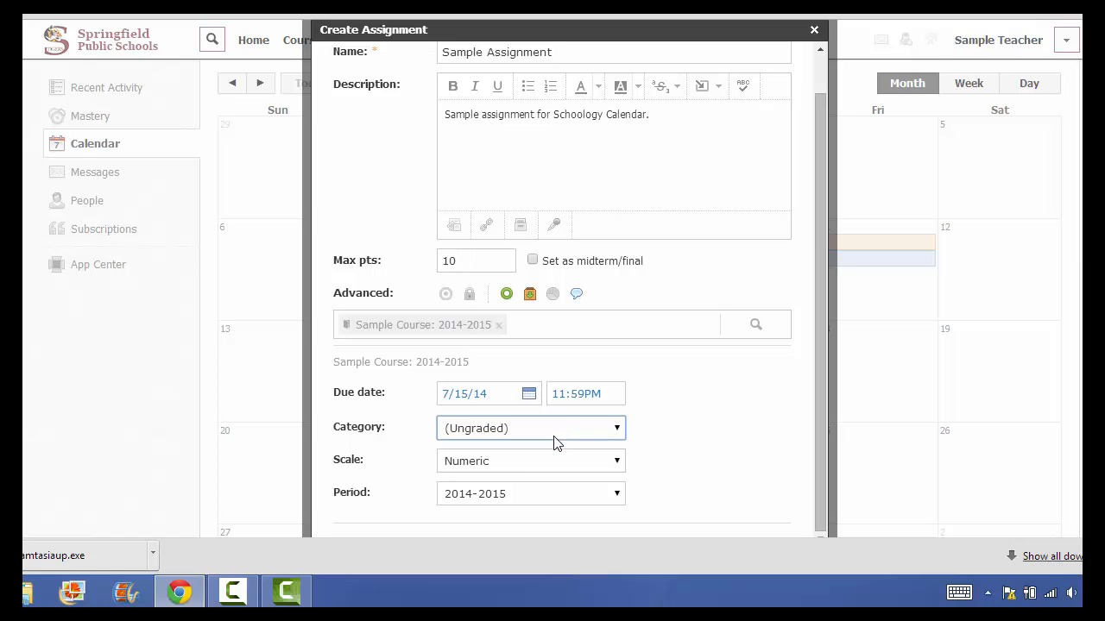
{"action": "left_click", "coordinate": [552, 463]}
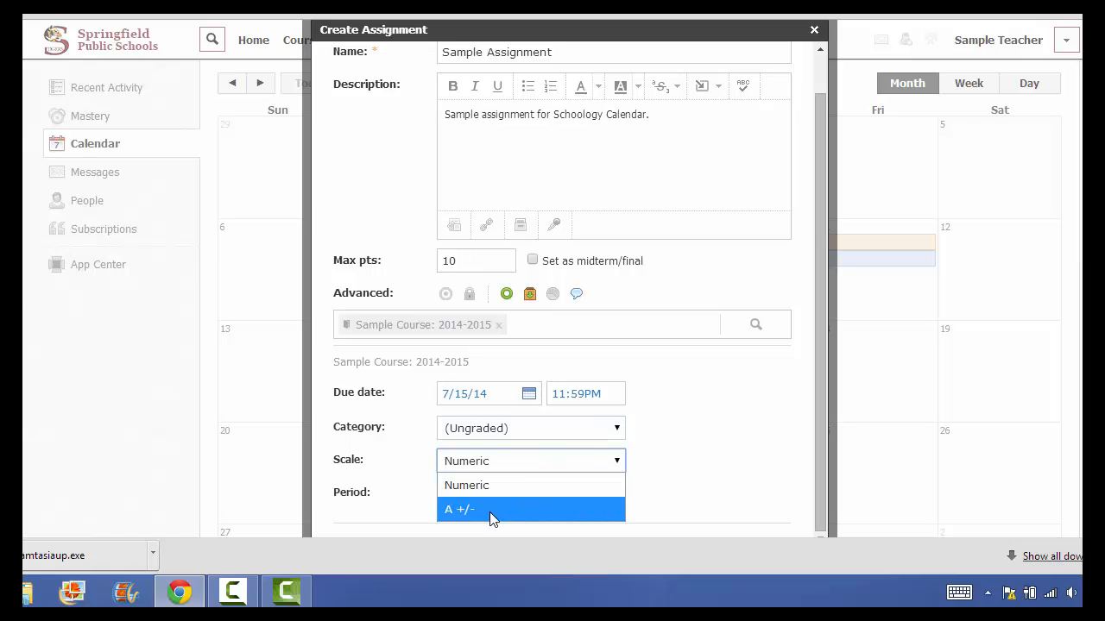
{"action": "left_click", "coordinate": [760, 486]}
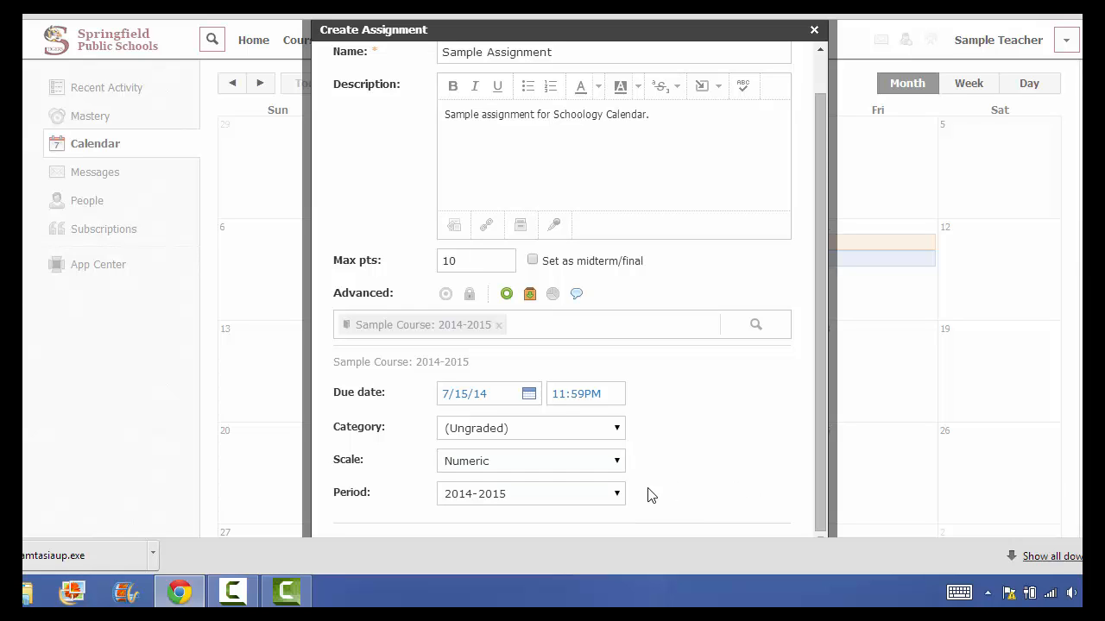
Select 2014-2015 as the assignment's grading period and create the assignment
{"action": "left_click", "coordinate": [608, 493]}
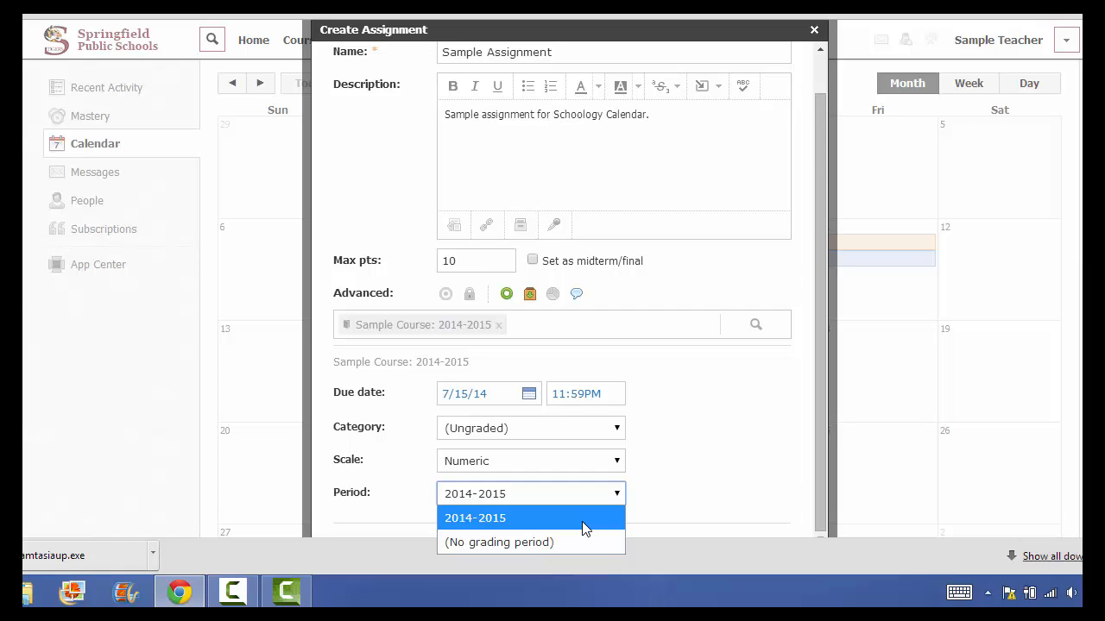
{"action": "left_click", "coordinate": [583, 518]}
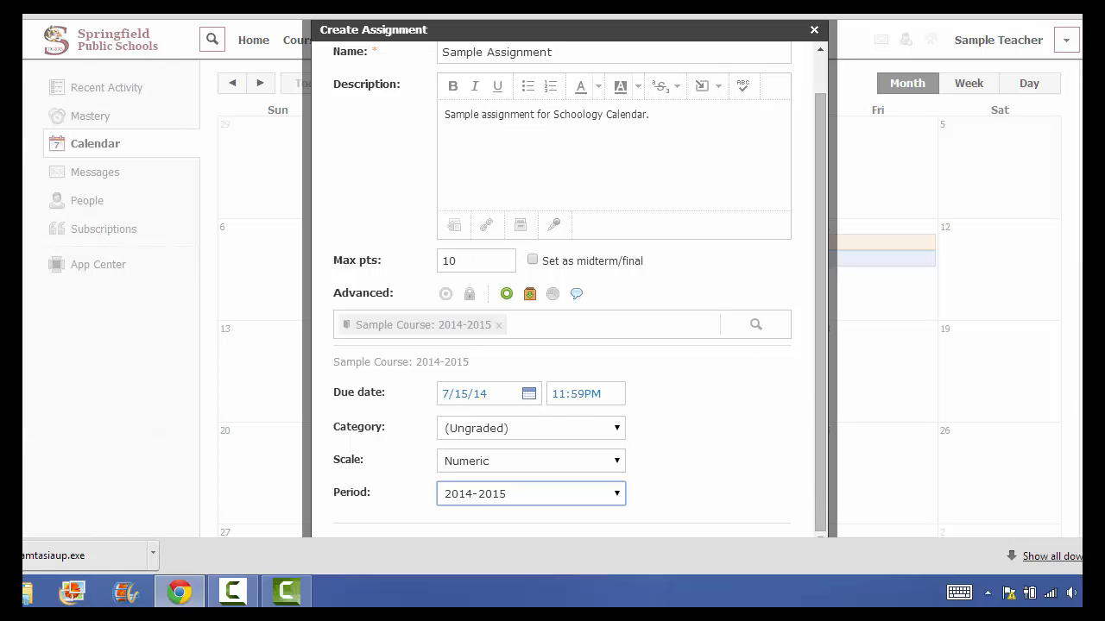
{"action": "scroll", "coordinate": [603, 414], "scroll_direction": "down", "scroll_amount": 3}
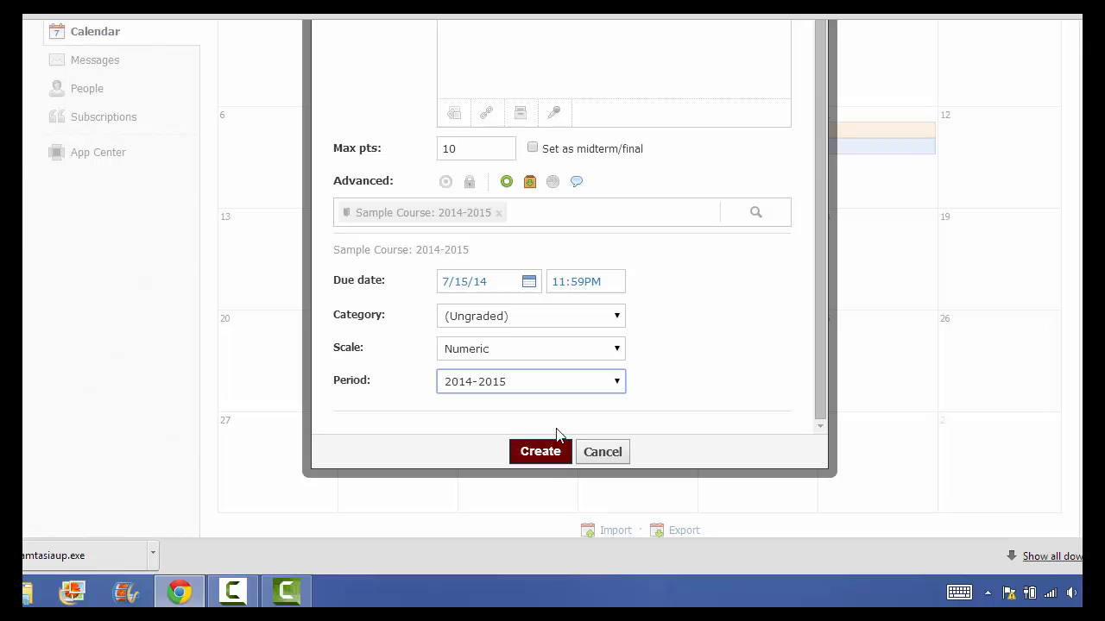
{"action": "left_click", "coordinate": [535, 458]}
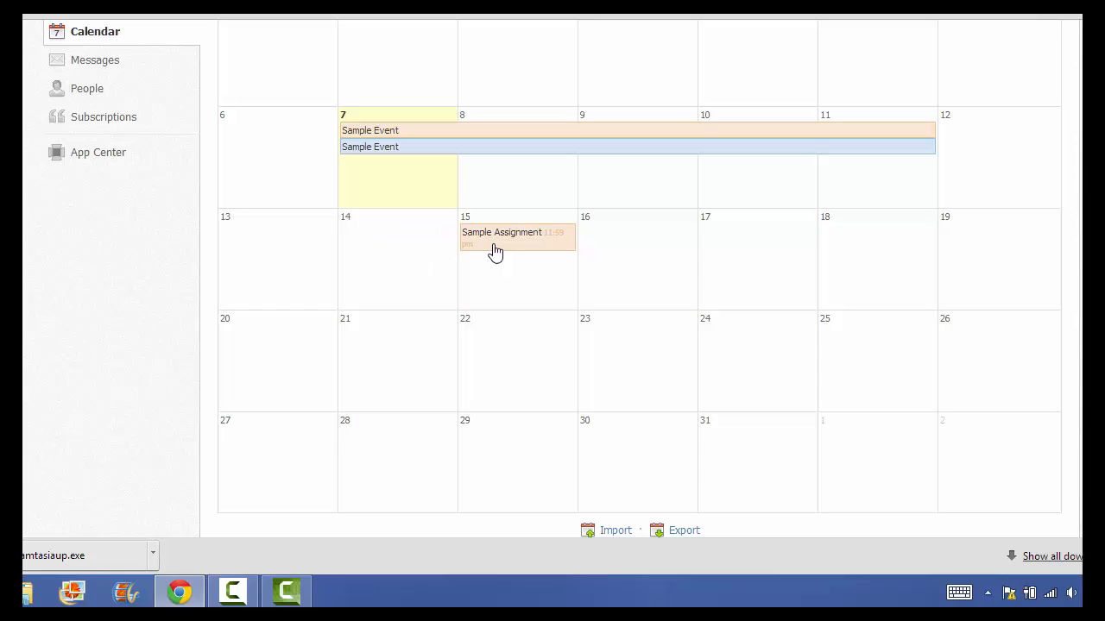
Examine the course's Sample Event through its summary, edit form and full item page, and return to the calendar
{"action": "mouse_move", "coordinate": [500, 240]}
{"action": "mouse_move", "coordinate": [387, 138]}
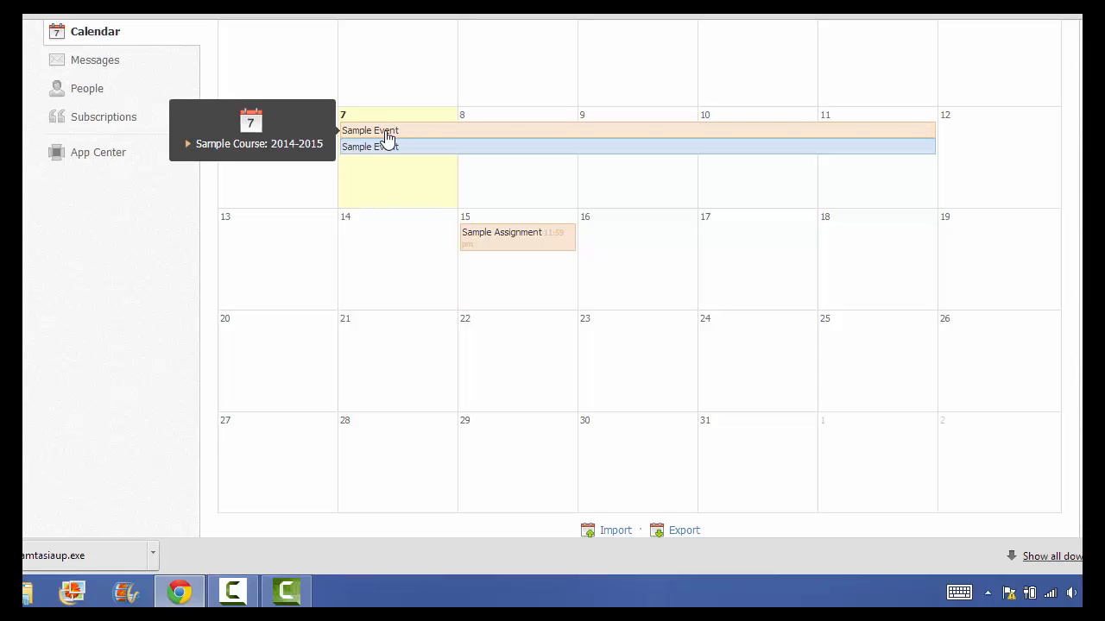
{"action": "left_click", "coordinate": [387, 138]}
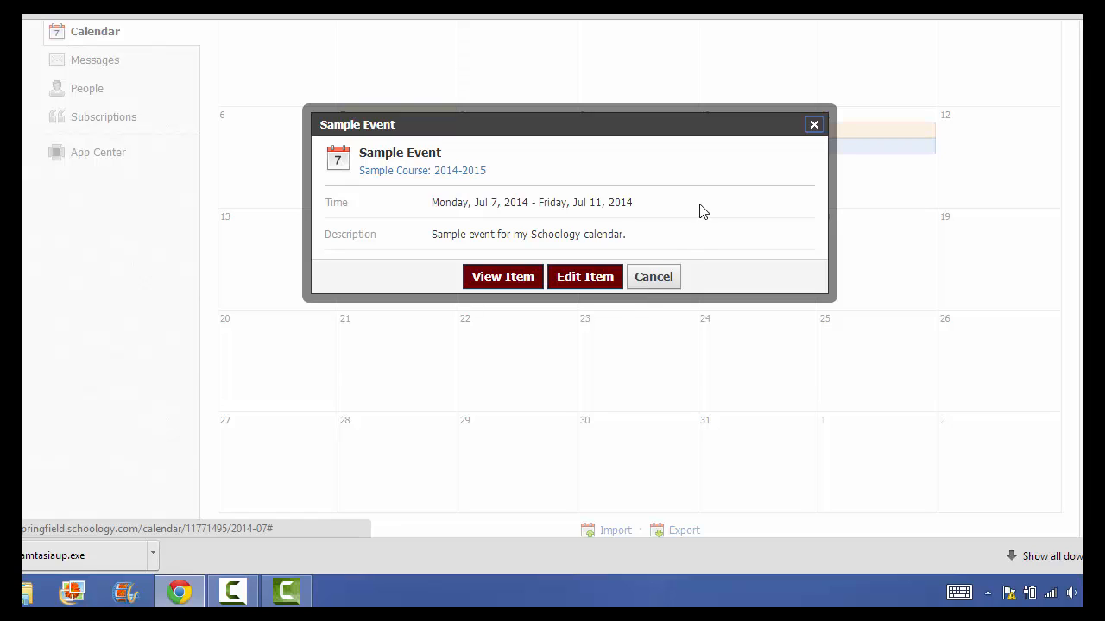
{"action": "left_click", "coordinate": [575, 278]}
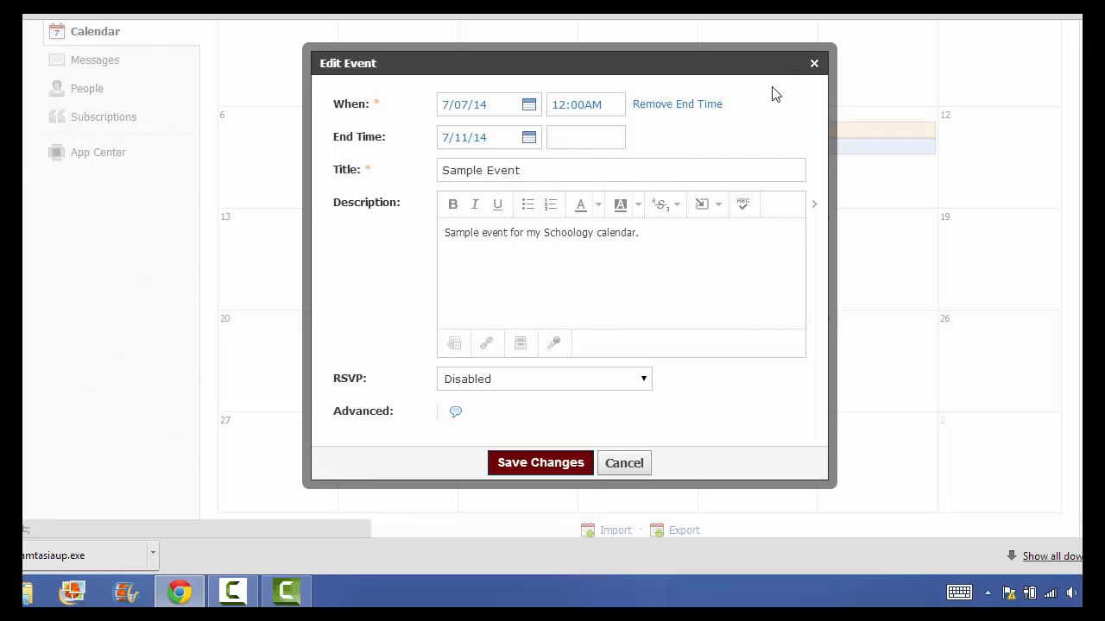
{"action": "left_click", "coordinate": [814, 63]}
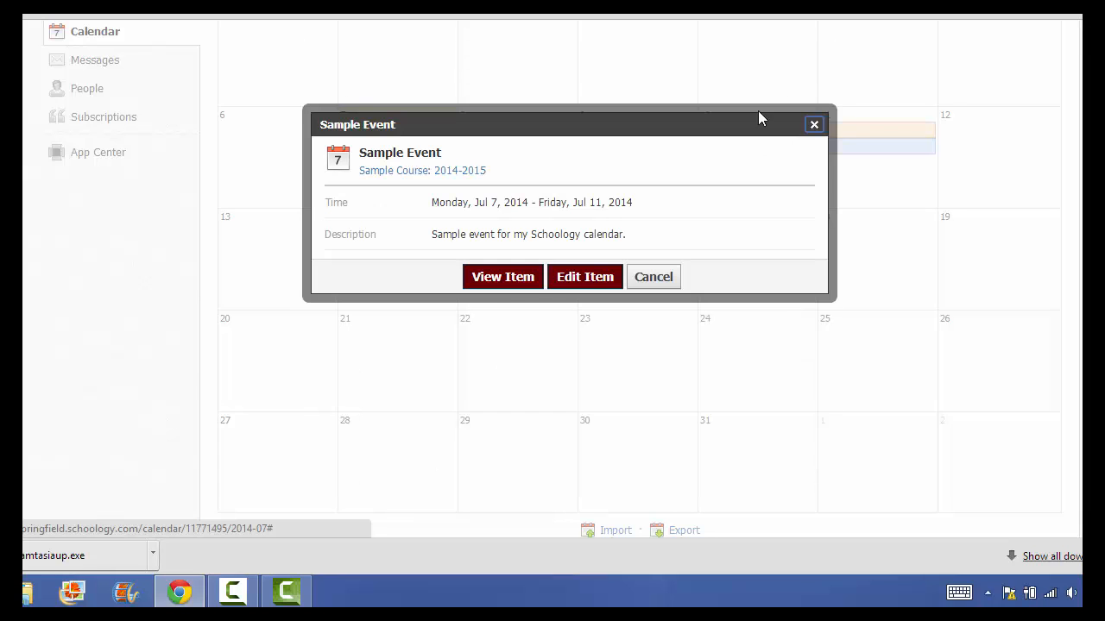
{"action": "left_click", "coordinate": [500, 277]}
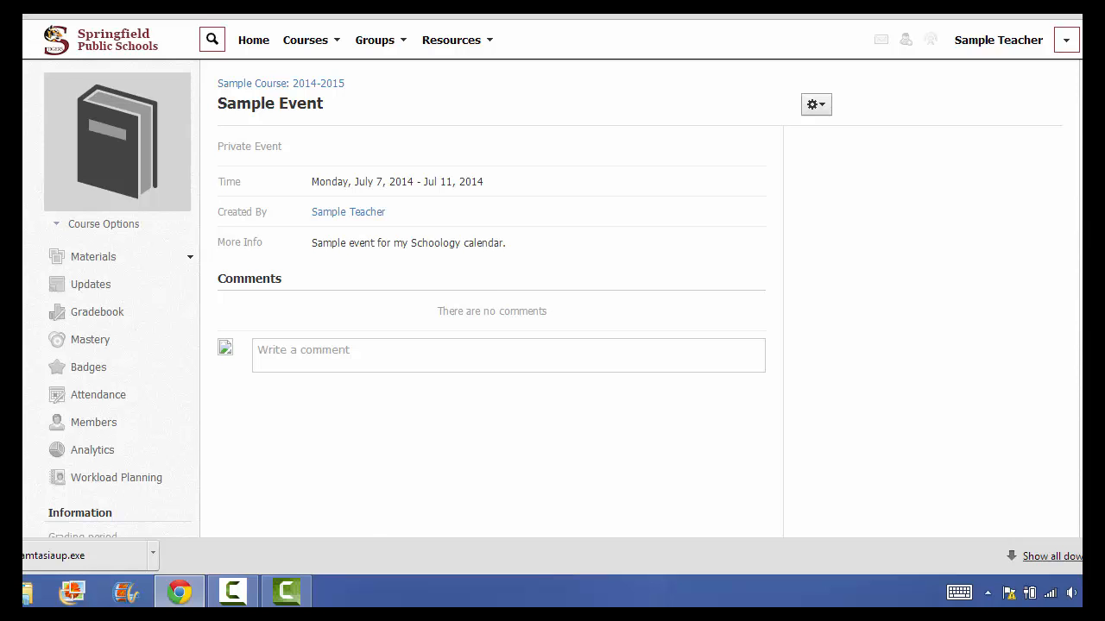
{"action": "key", "text": "alt+Left"}
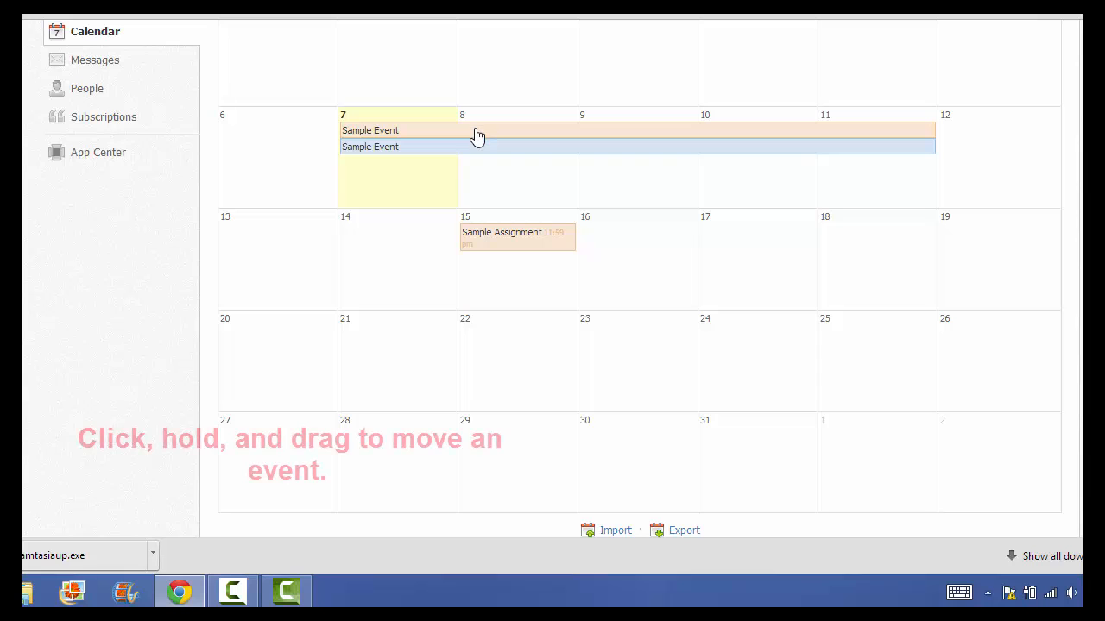
Move the course's Sample Event to July 21–25 on the calendar and check the dates in its summary
{"action": "left_click_drag", "start_coordinate": [476, 129], "coordinate": [475, 352]}
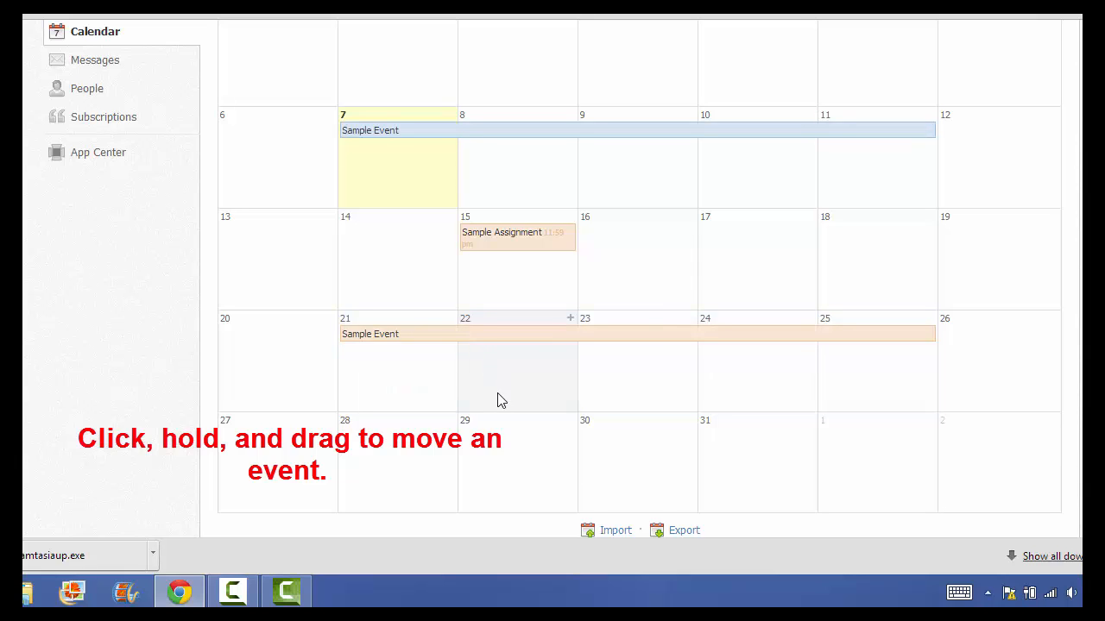
{"action": "left_click", "coordinate": [479, 340]}
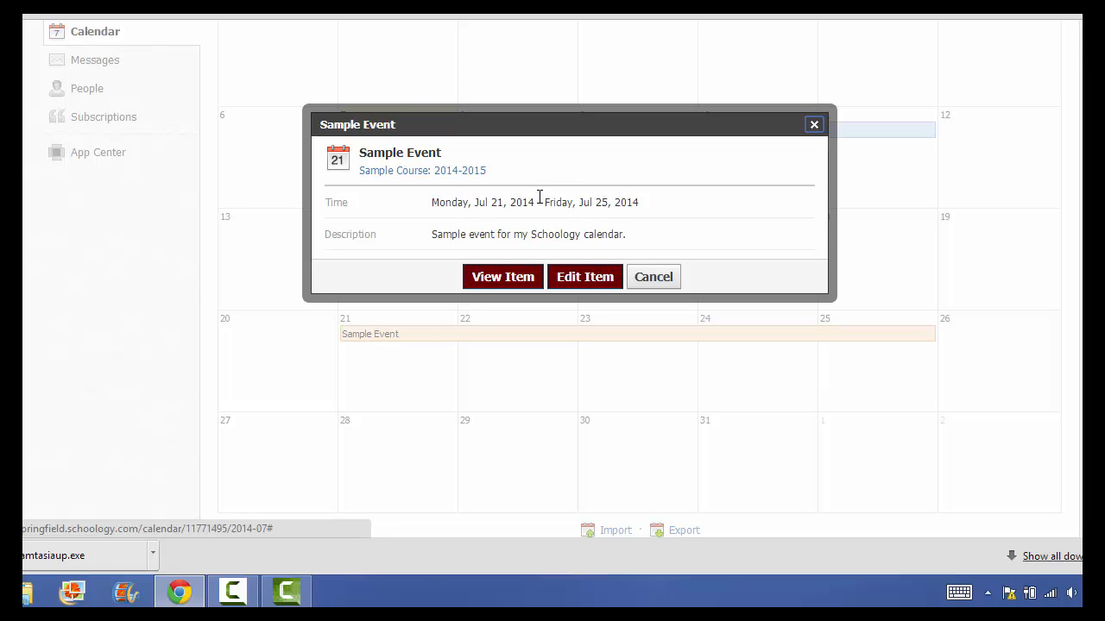
{"action": "left_click", "coordinate": [815, 125]}
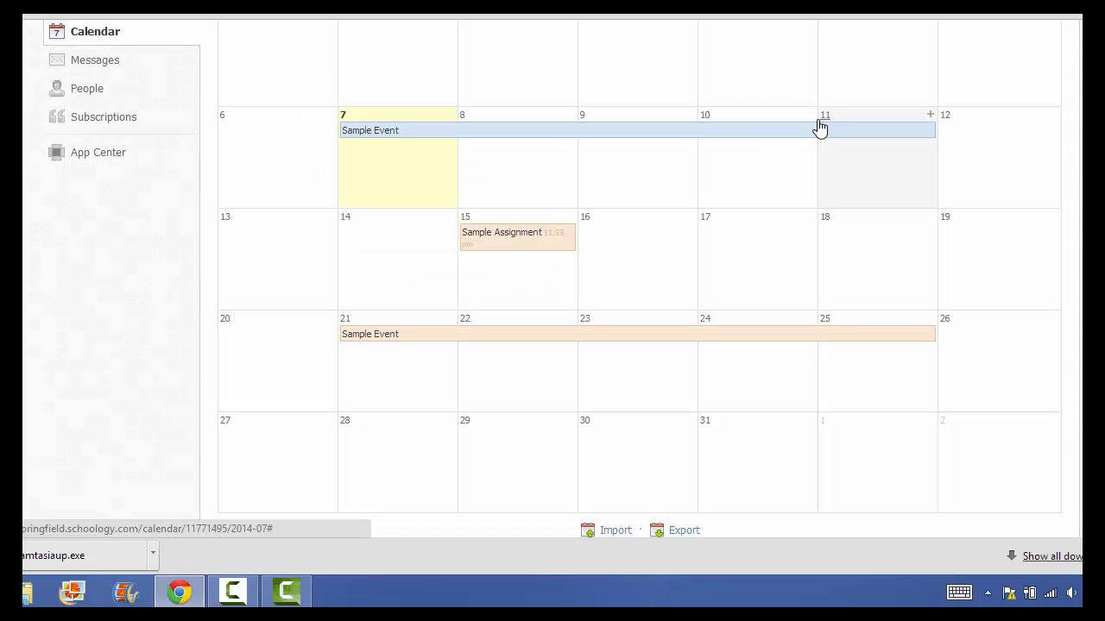
View the Sample Assignment's summary and move the assignment to July 17 on the calendar
{"action": "left_click", "coordinate": [520, 248]}
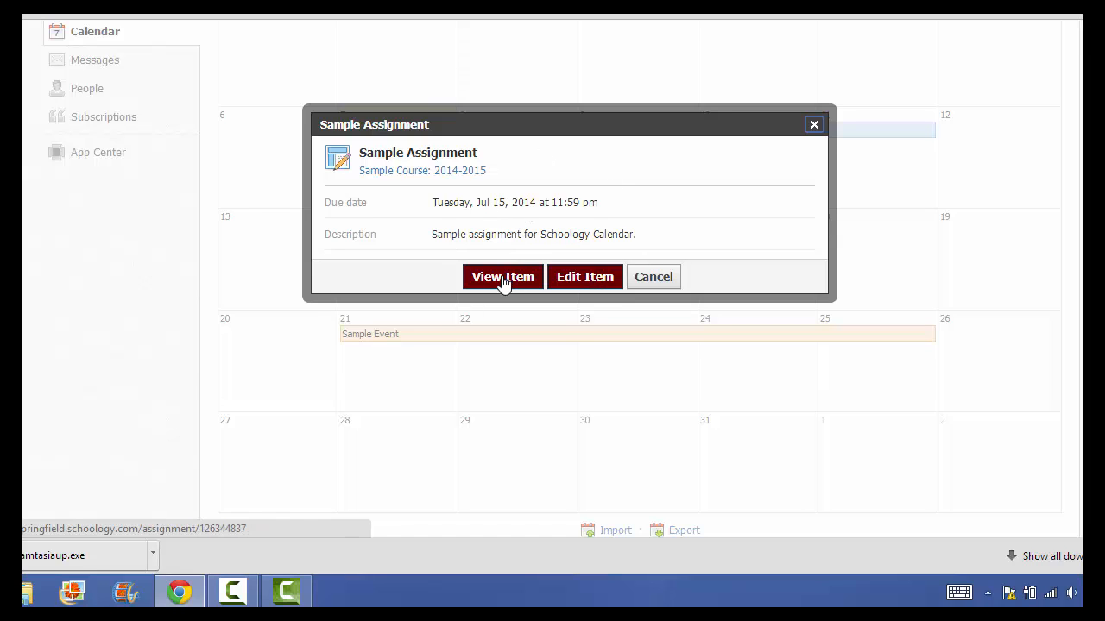
{"action": "left_click", "coordinate": [814, 126]}
{"action": "mouse_move", "coordinate": [536, 241]}
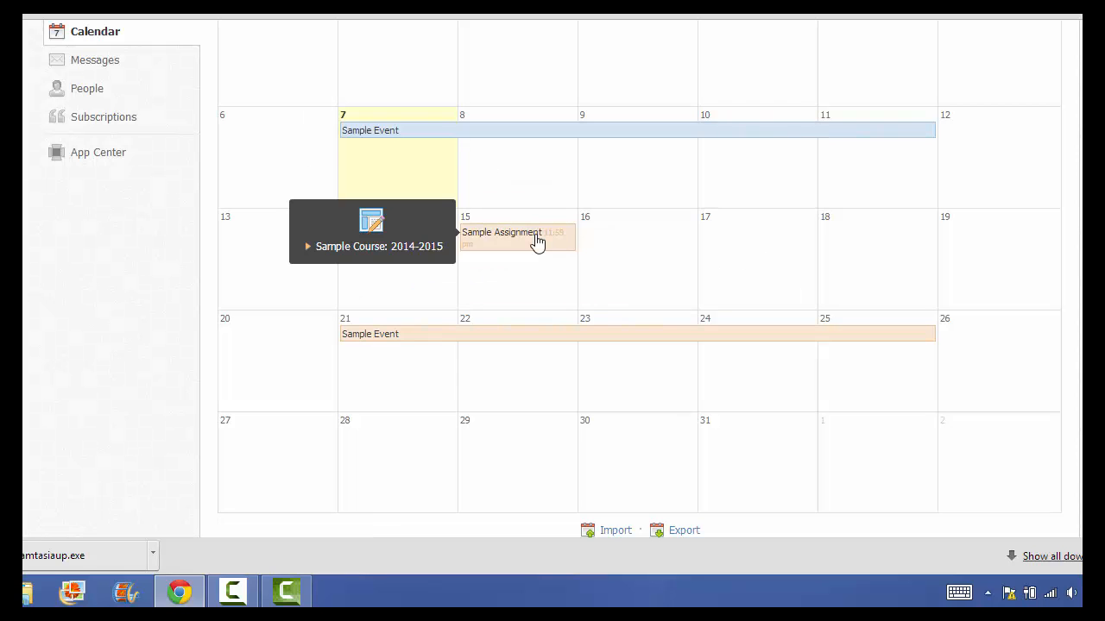
{"action": "left_click_drag", "start_coordinate": [536, 241], "coordinate": [774, 247]}
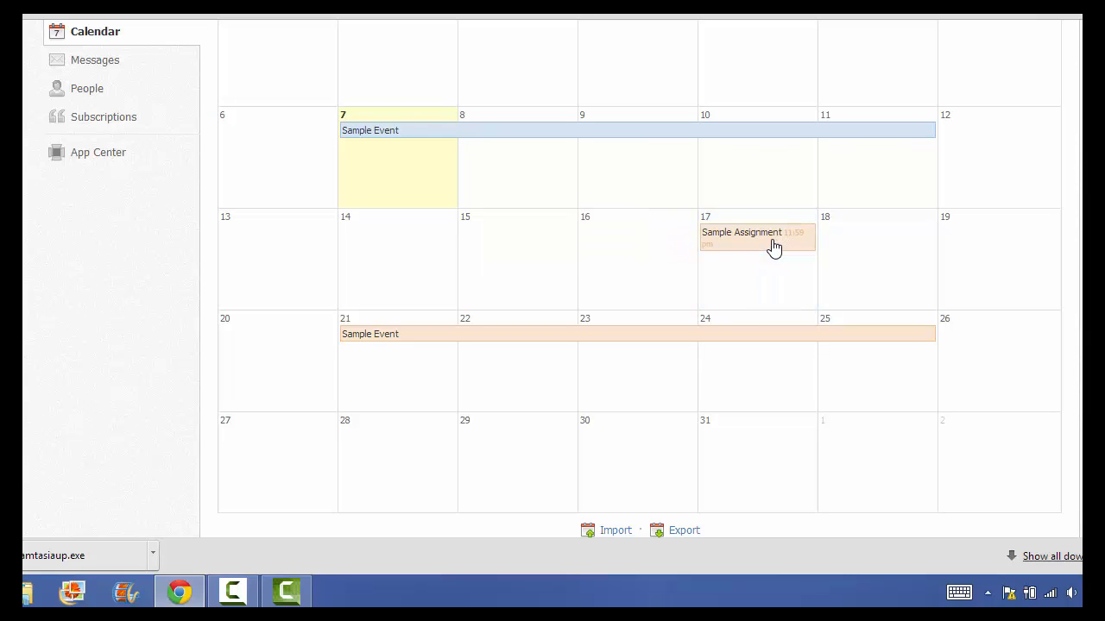
Check the Sample Assignment's due date in its summary on July 17 and close the summary
{"action": "left_click", "coordinate": [774, 248]}
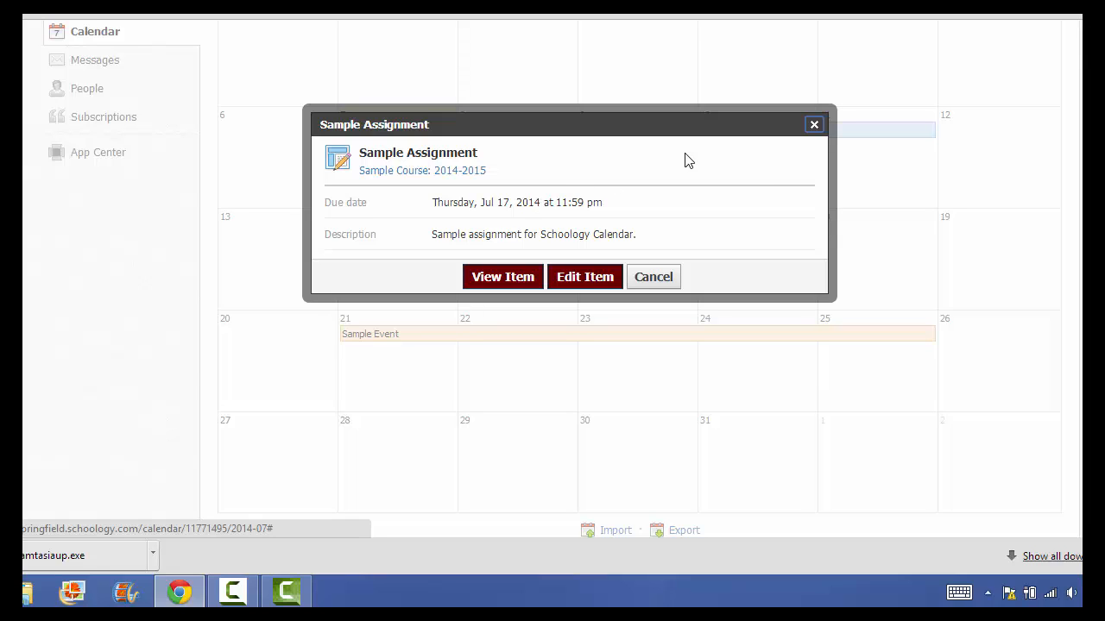
{"action": "left_click", "coordinate": [813, 125]}
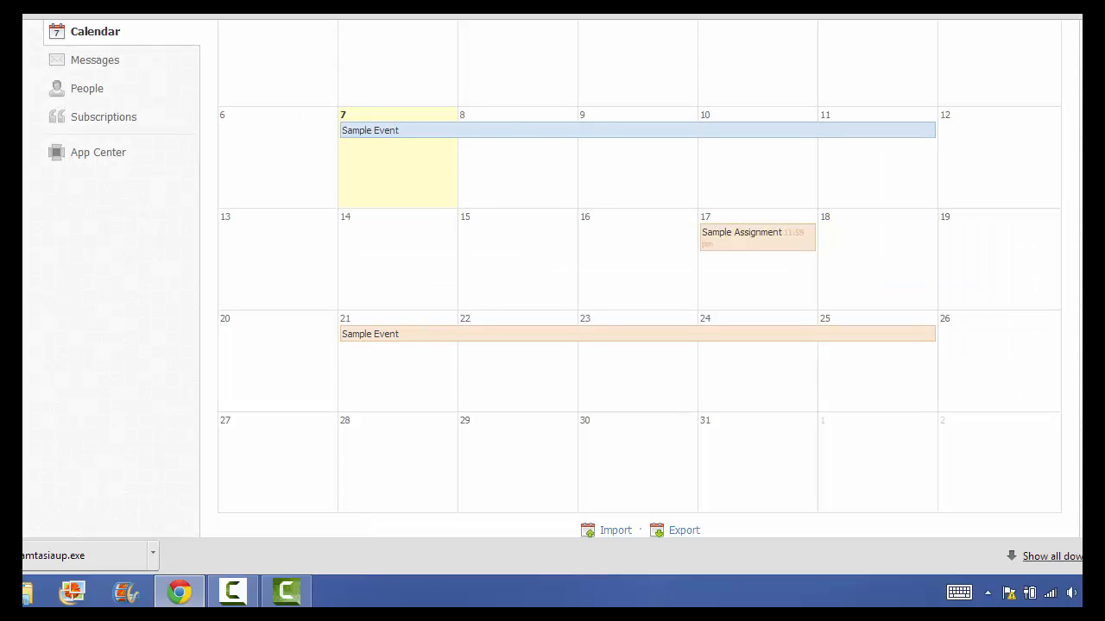
{"action": "scroll", "coordinate": [552, 277], "scroll_direction": "down", "scroll_amount": 3}
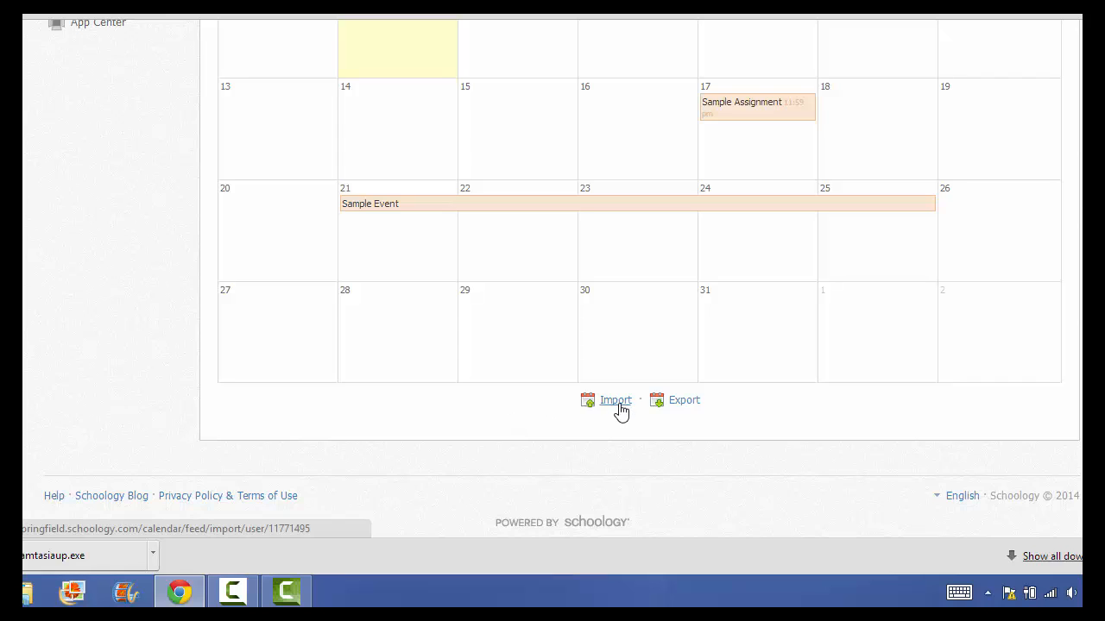
{"action": "left_click", "coordinate": [507, 331]}
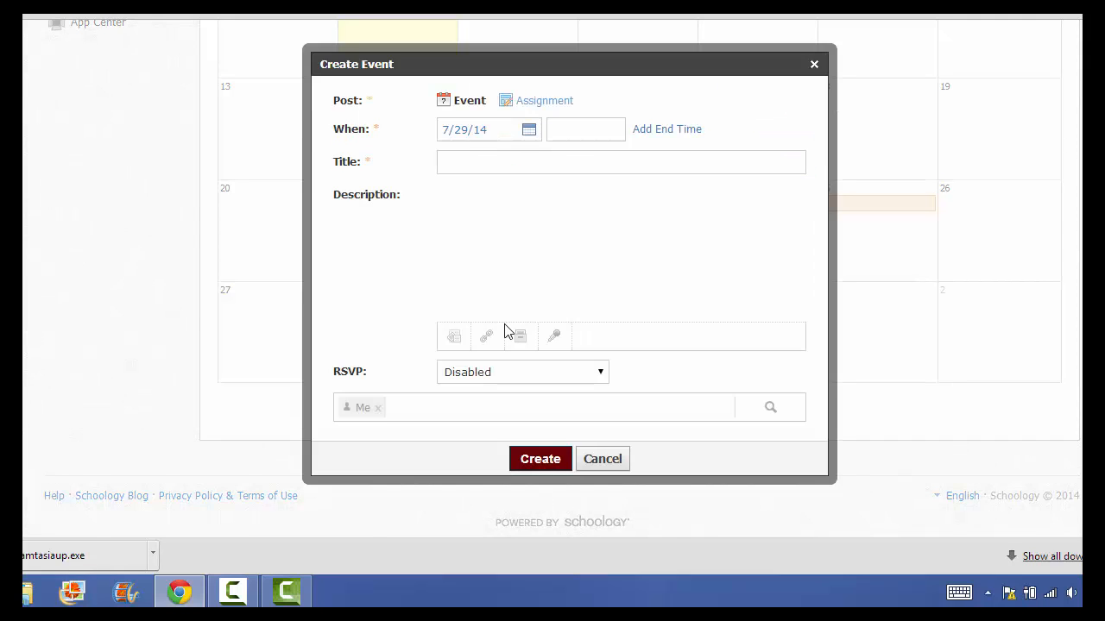
{"action": "left_click", "coordinate": [813, 65]}
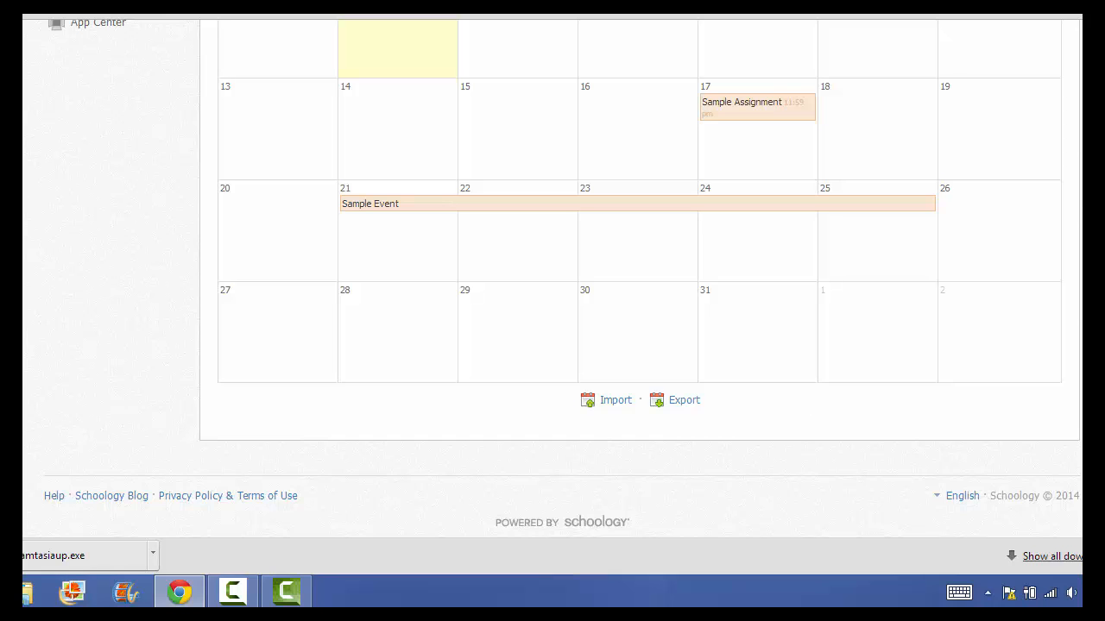
Go to the home page with the recent activity and reopen the calendar from there
{"action": "scroll", "coordinate": [553, 278], "scroll_direction": "up", "scroll_amount": 3}
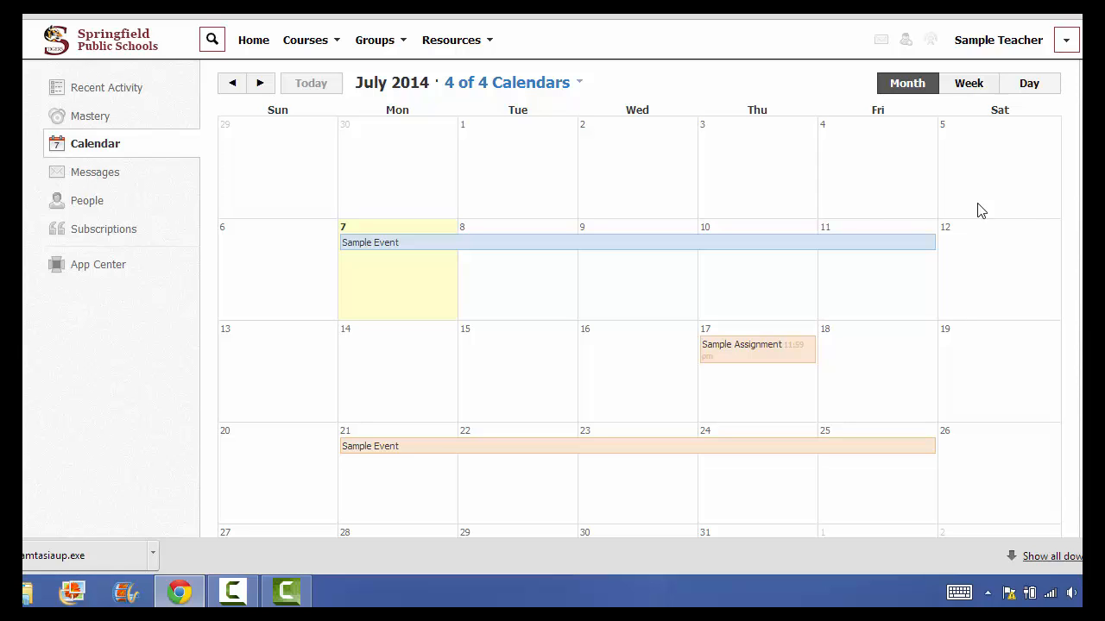
{"action": "left_click", "coordinate": [253, 43]}
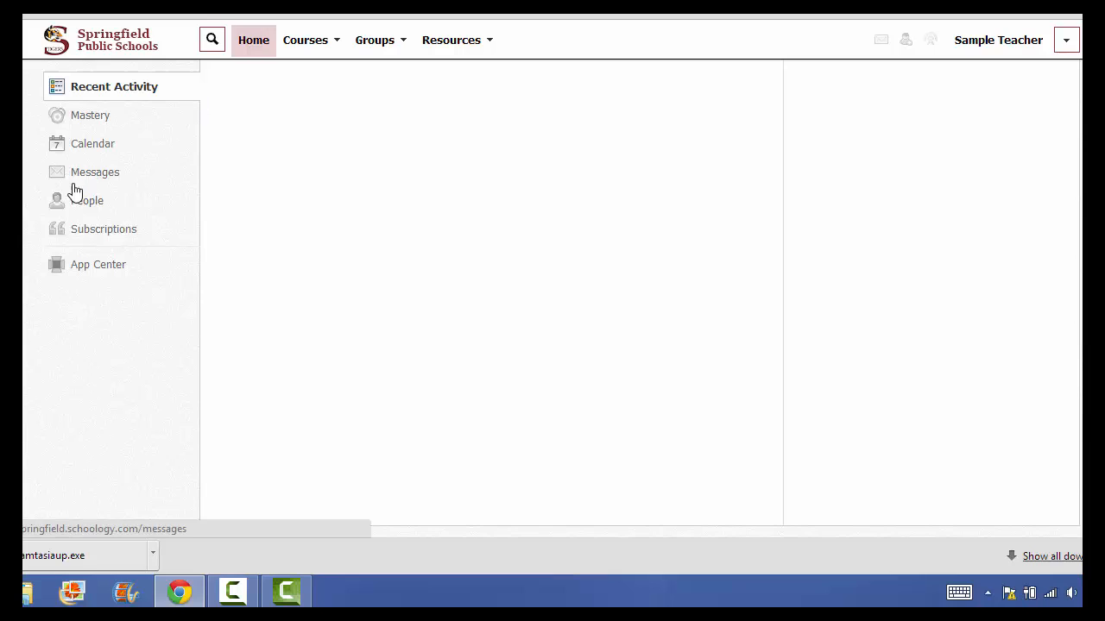
{"action": "left_click", "coordinate": [108, 152]}
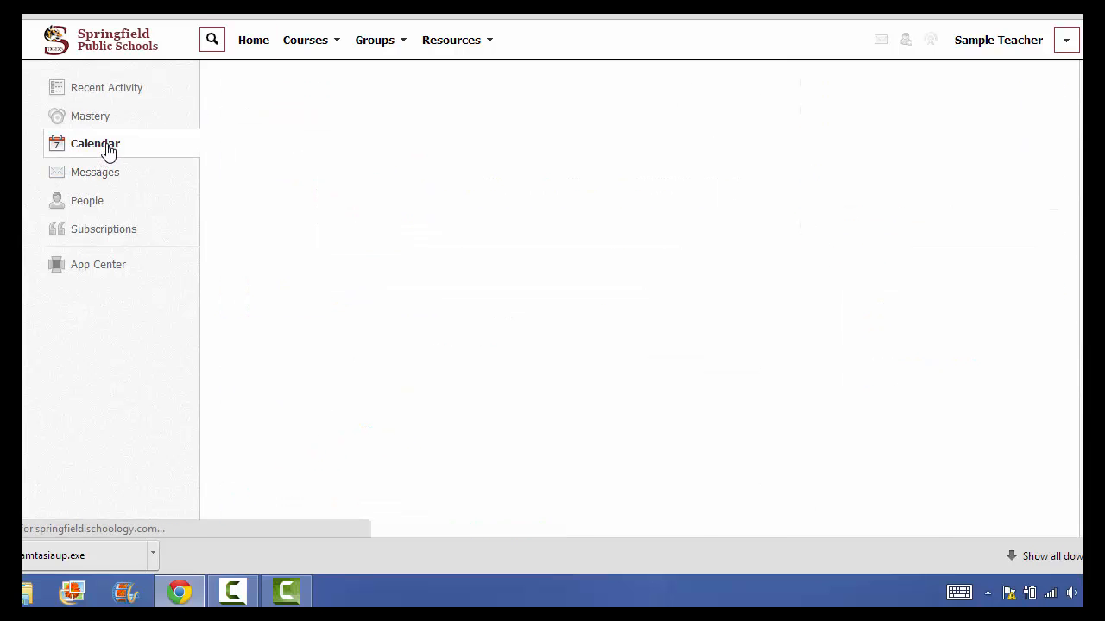